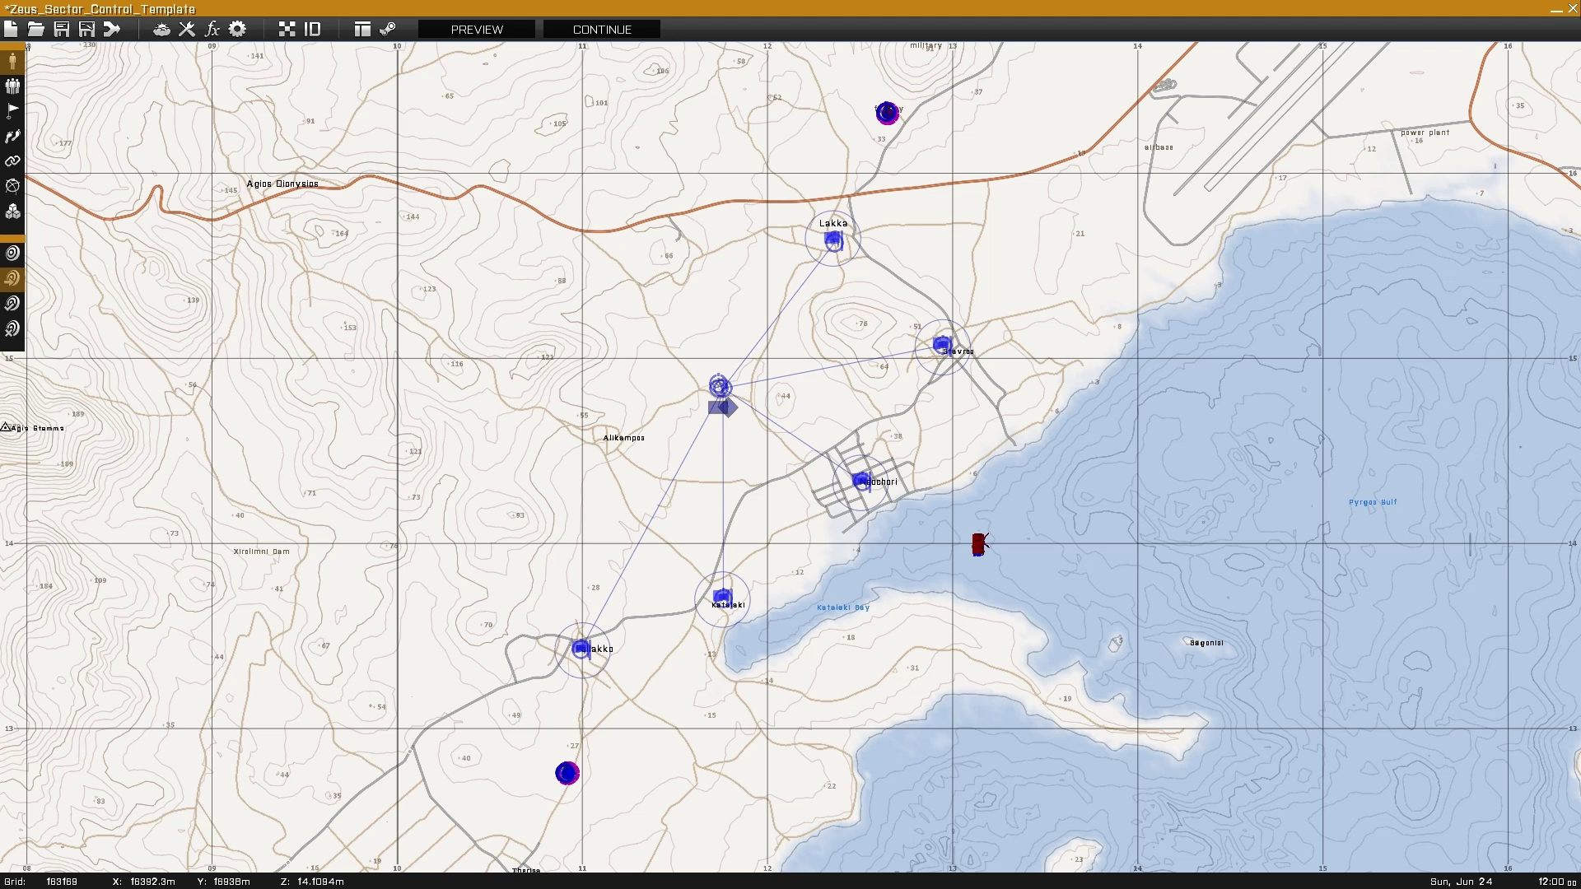
- Zoom in on the blue units beside the walled compound south of Poliakko
scroll(542, 816, up, 5)
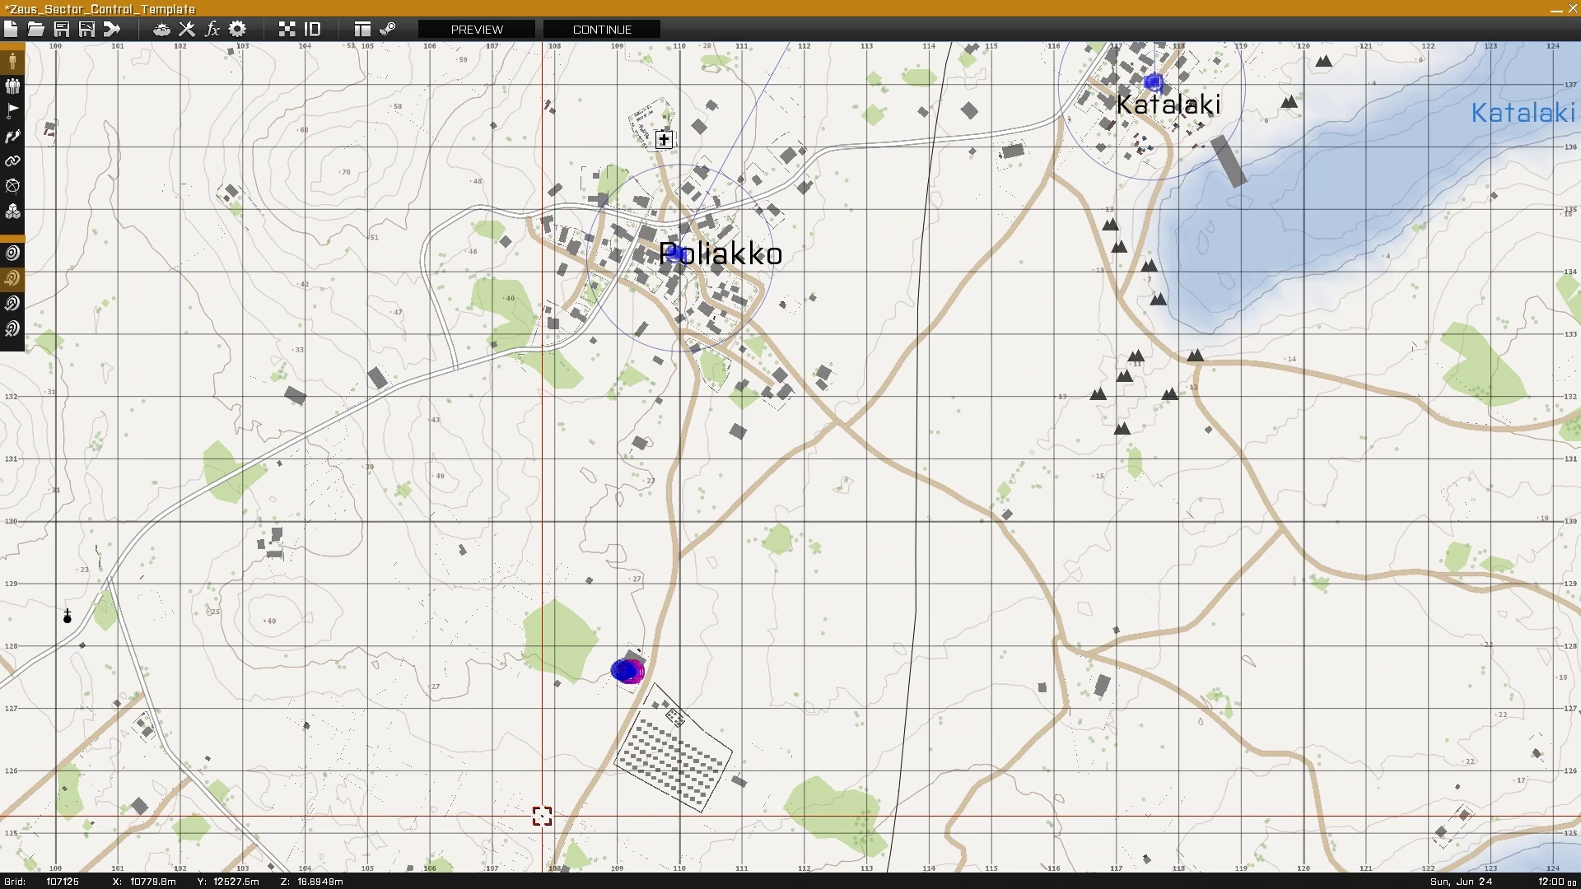
- Zoom in further on the Zeus modules beside the walled compound
scroll(637, 659, up, 6)
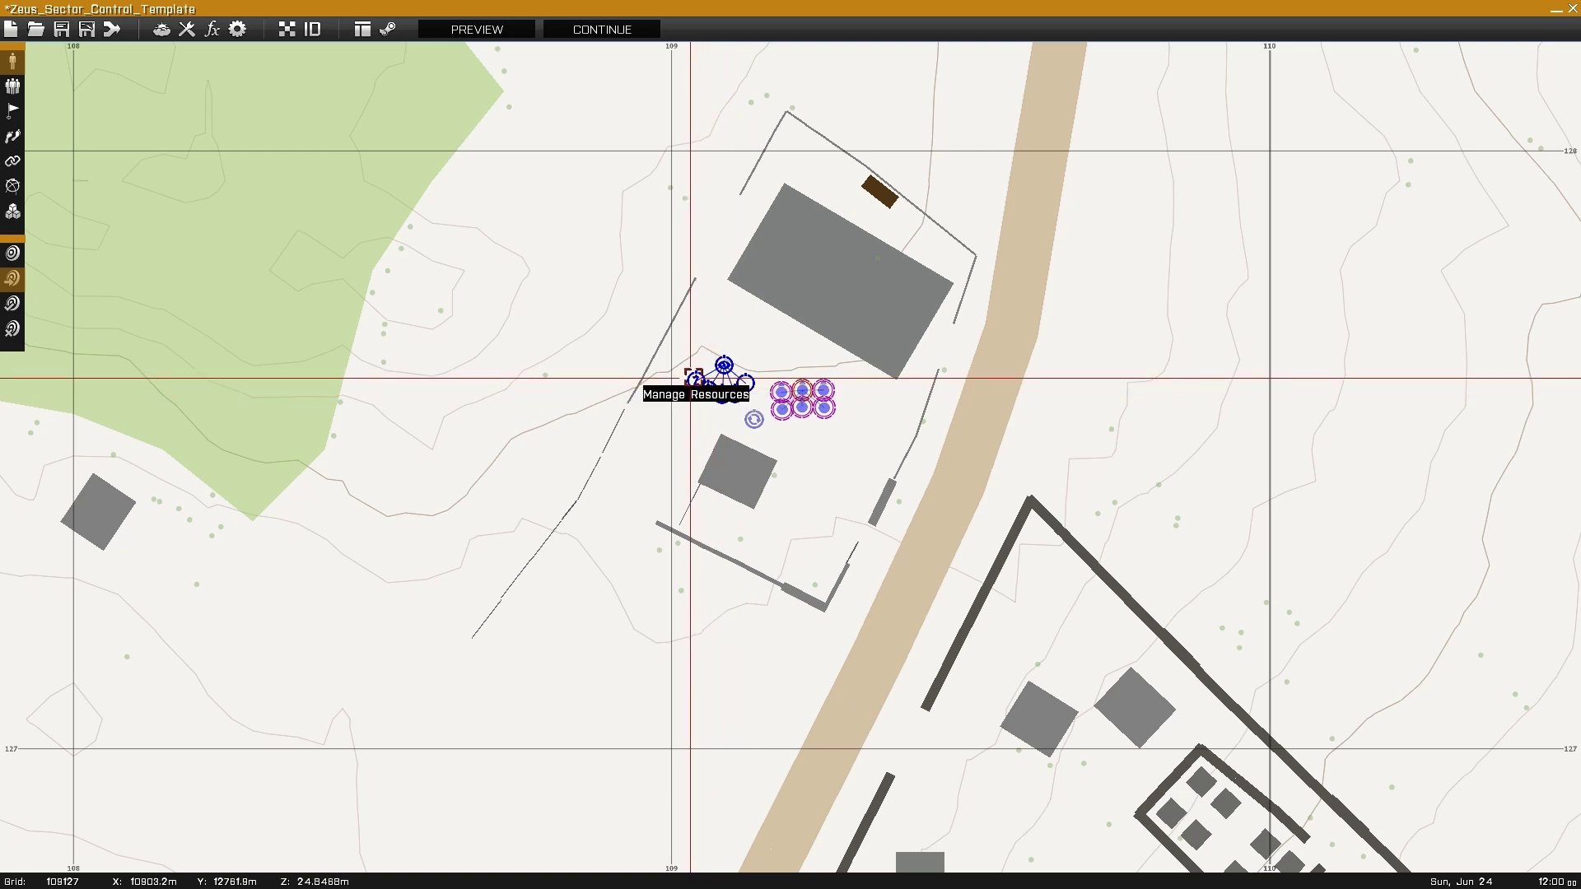
- Inspect the Game Master module's owner p1 and close it unchanged
double_click(724, 365)
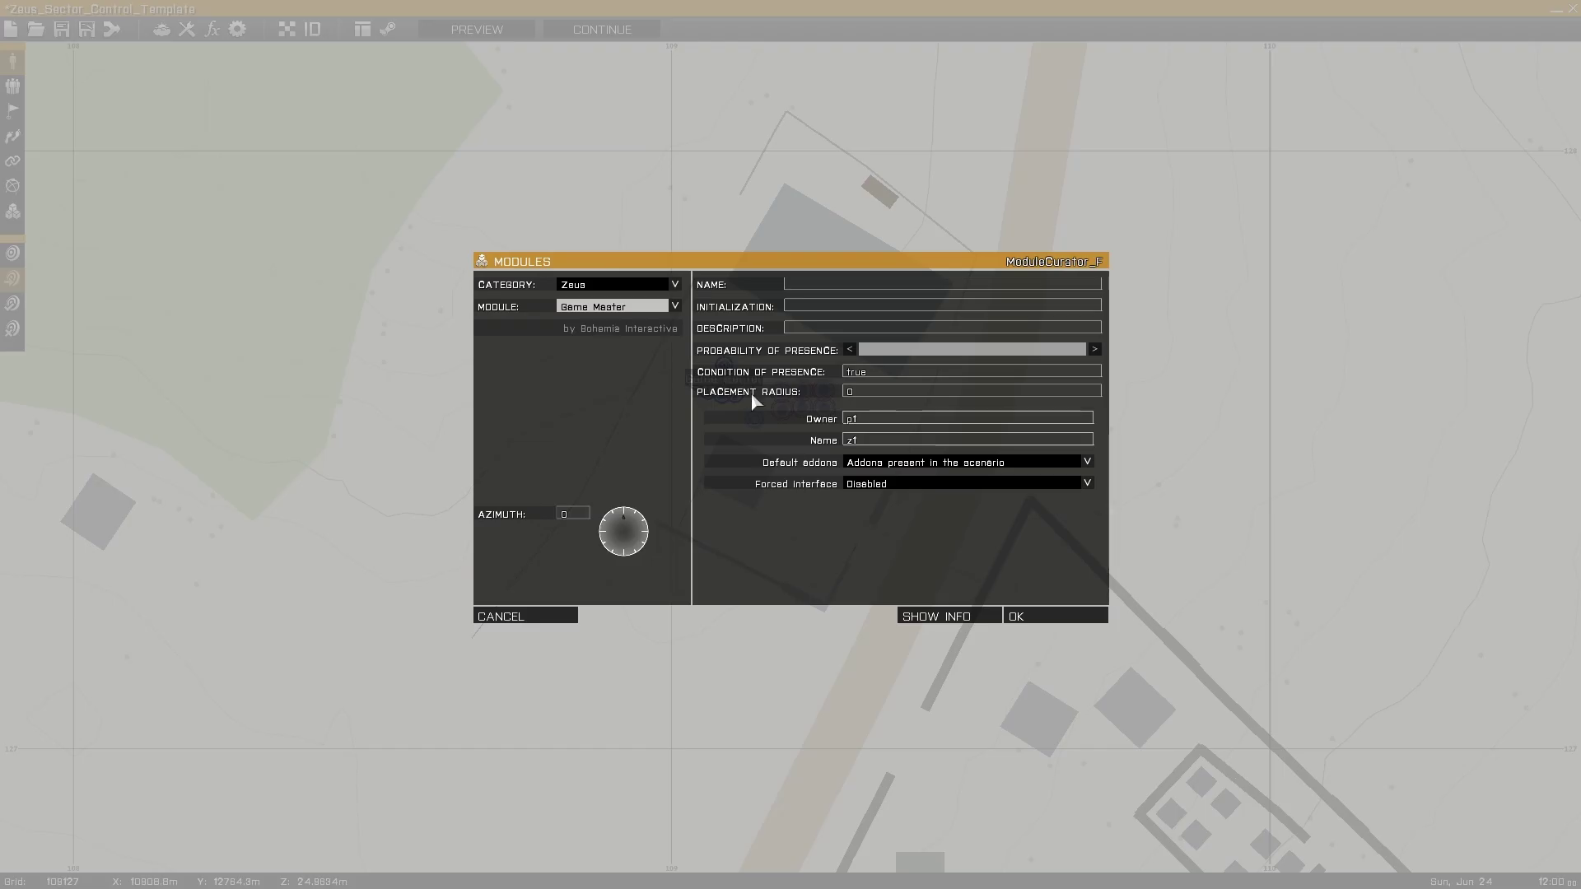
click(786, 424)
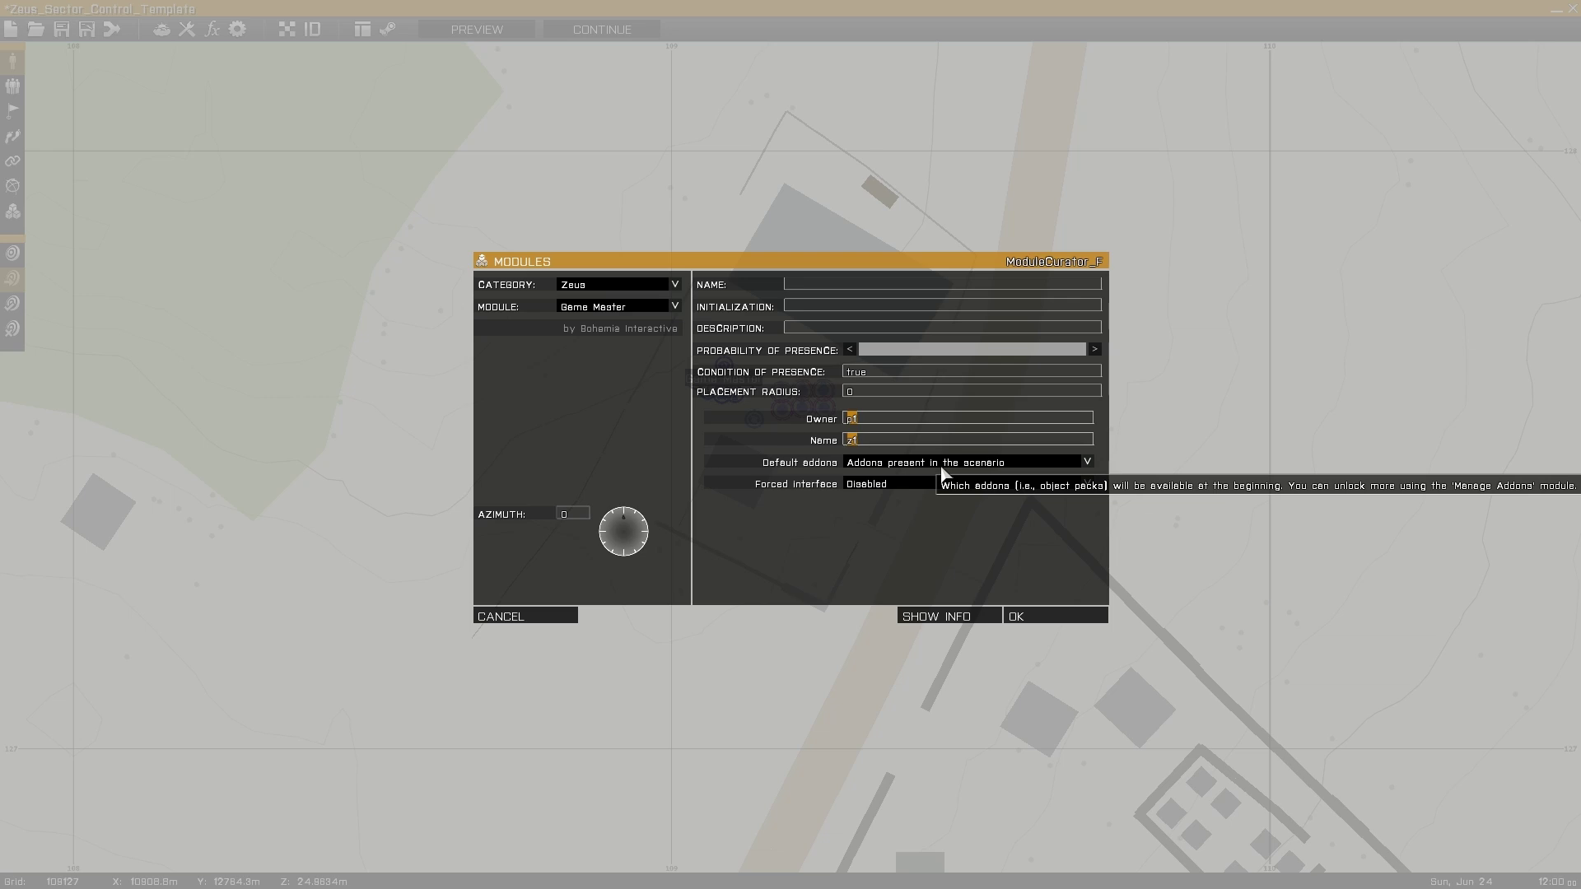
click(1036, 626)
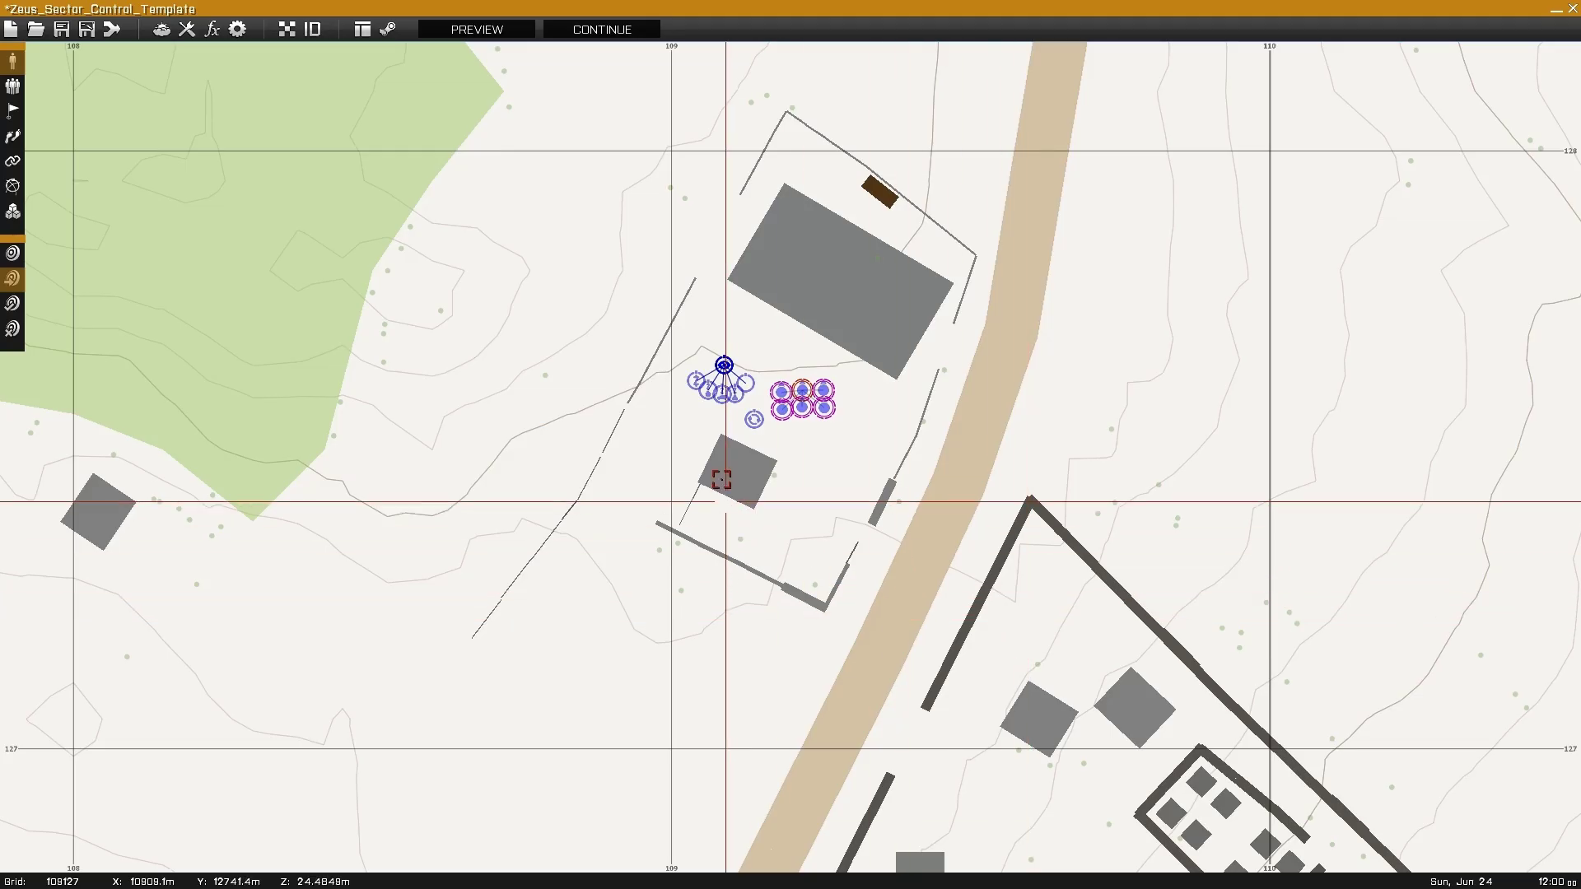
- Confirm the compound's Respawn Position module keeps BLUFOR as its side
double_click(756, 421)
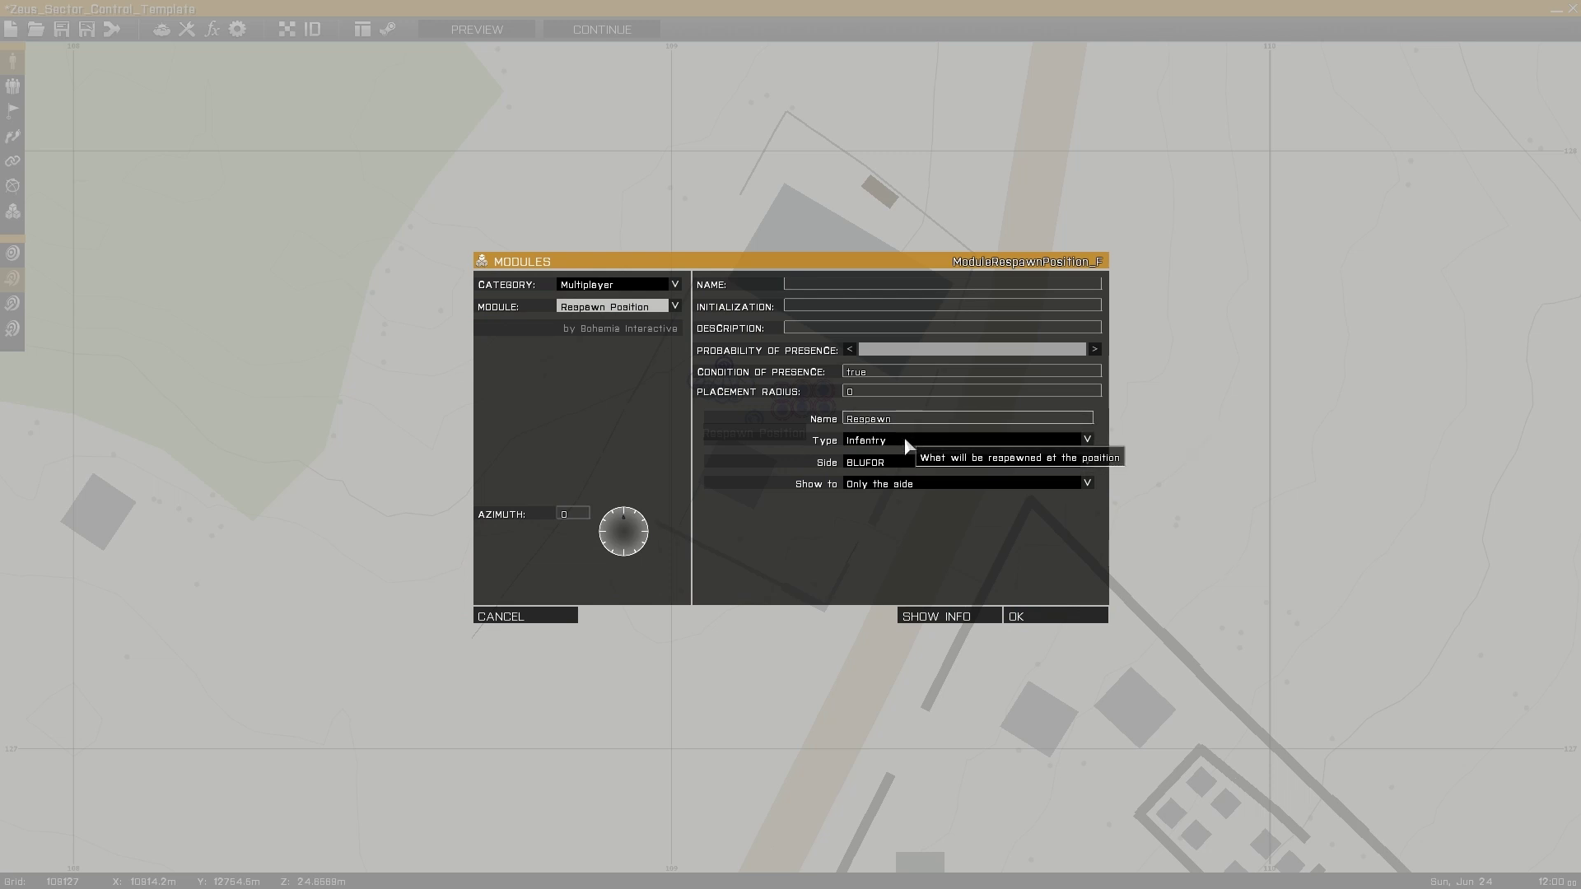
click(899, 464)
click(900, 463)
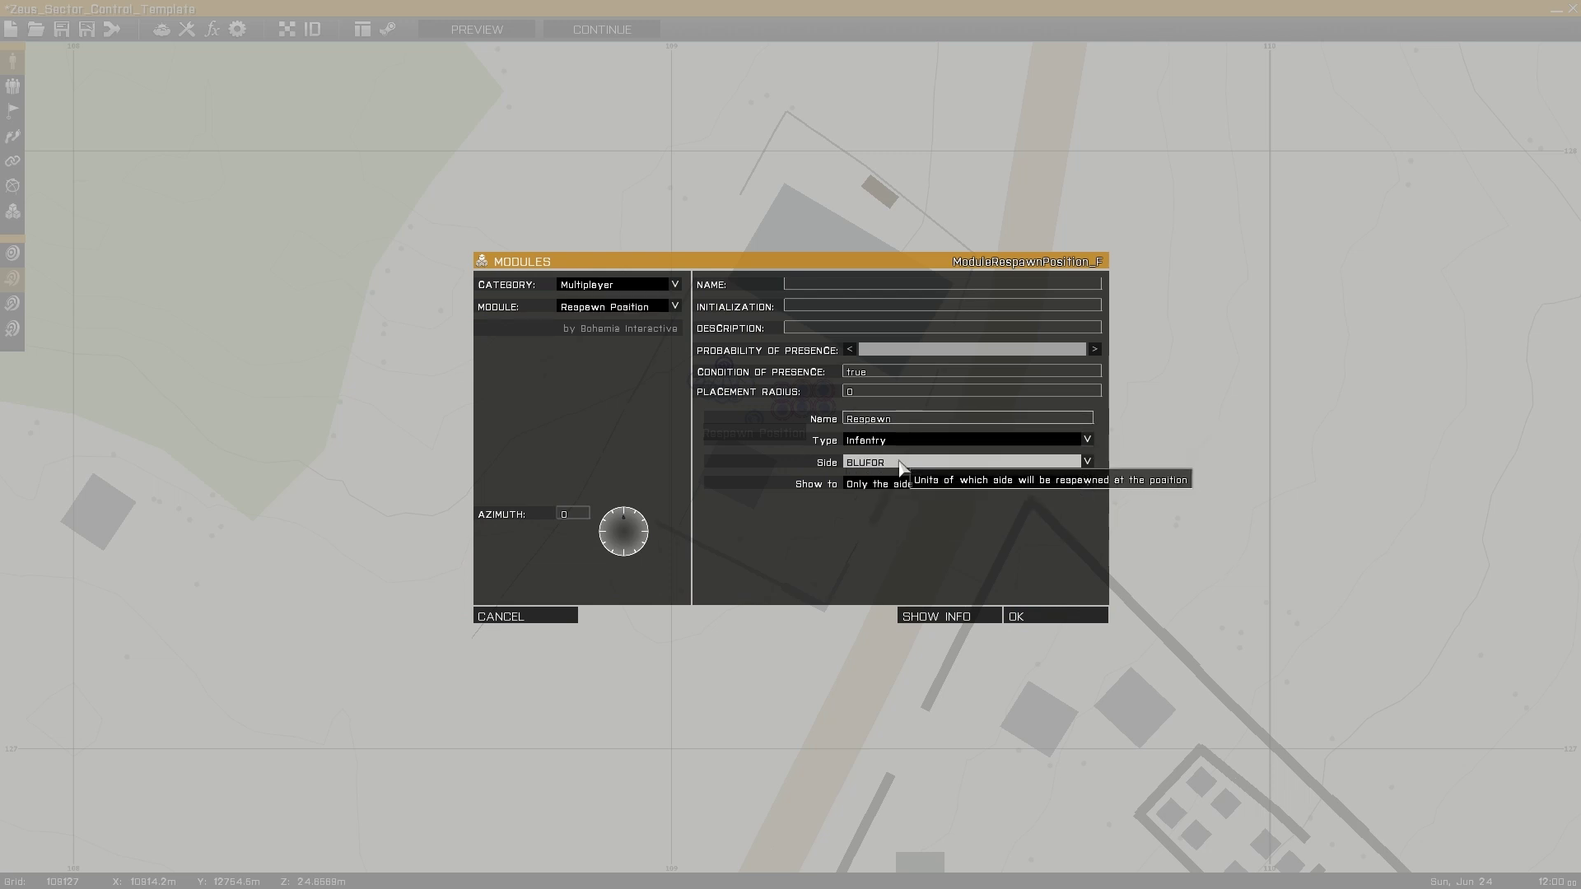
click(1061, 617)
- Pan and zoom the map north to the module cluster by the factory north of Lakka
right_drag(680, 480, 593, 597)
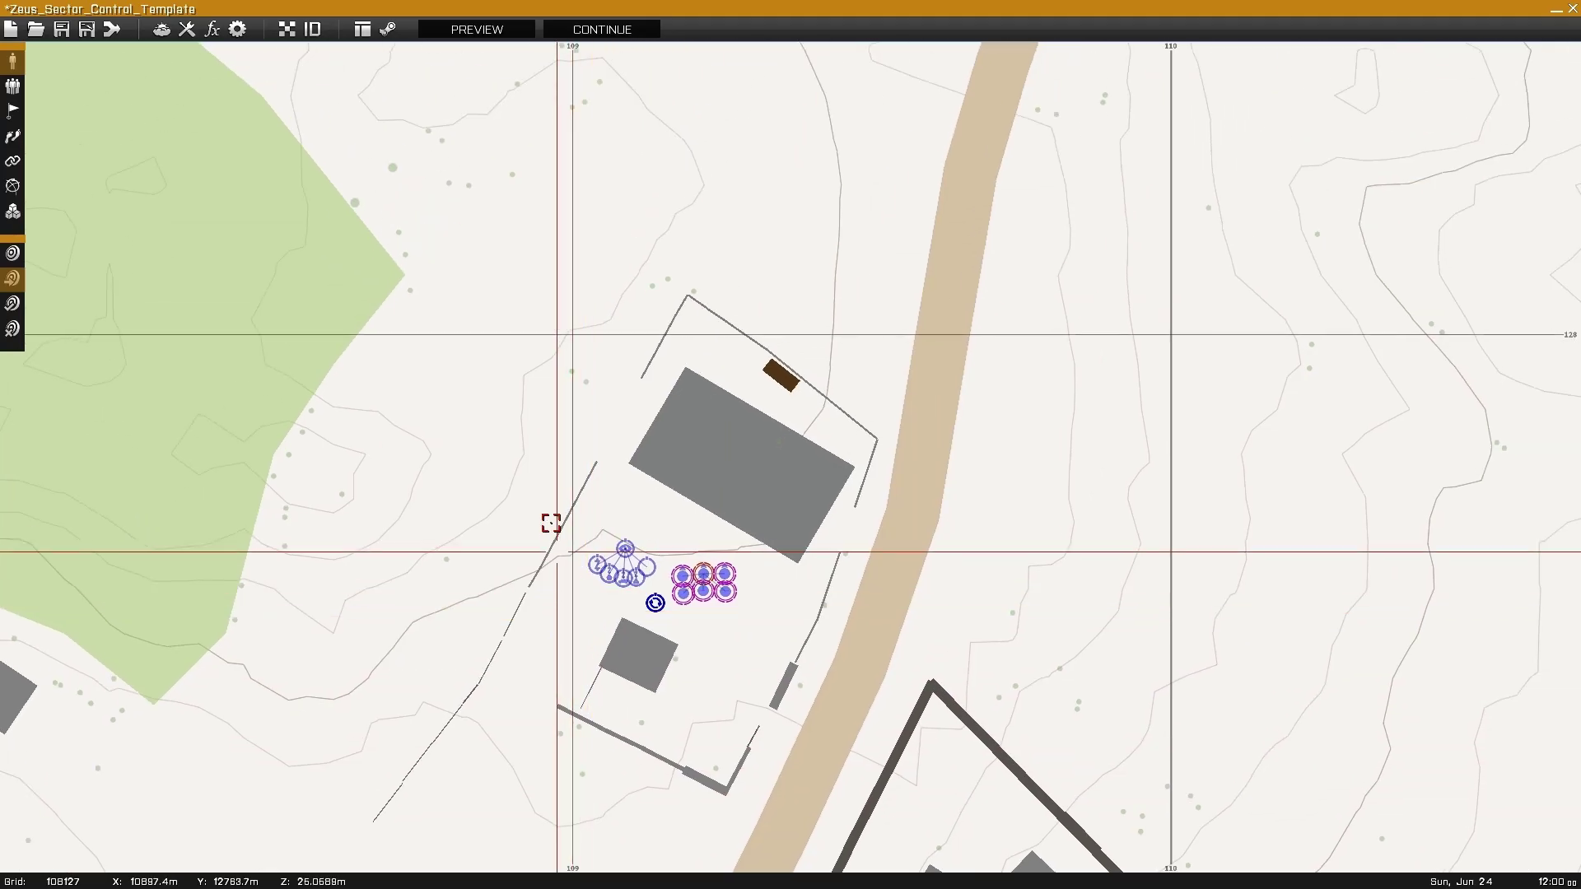
scroll(526, 688, down, 6)
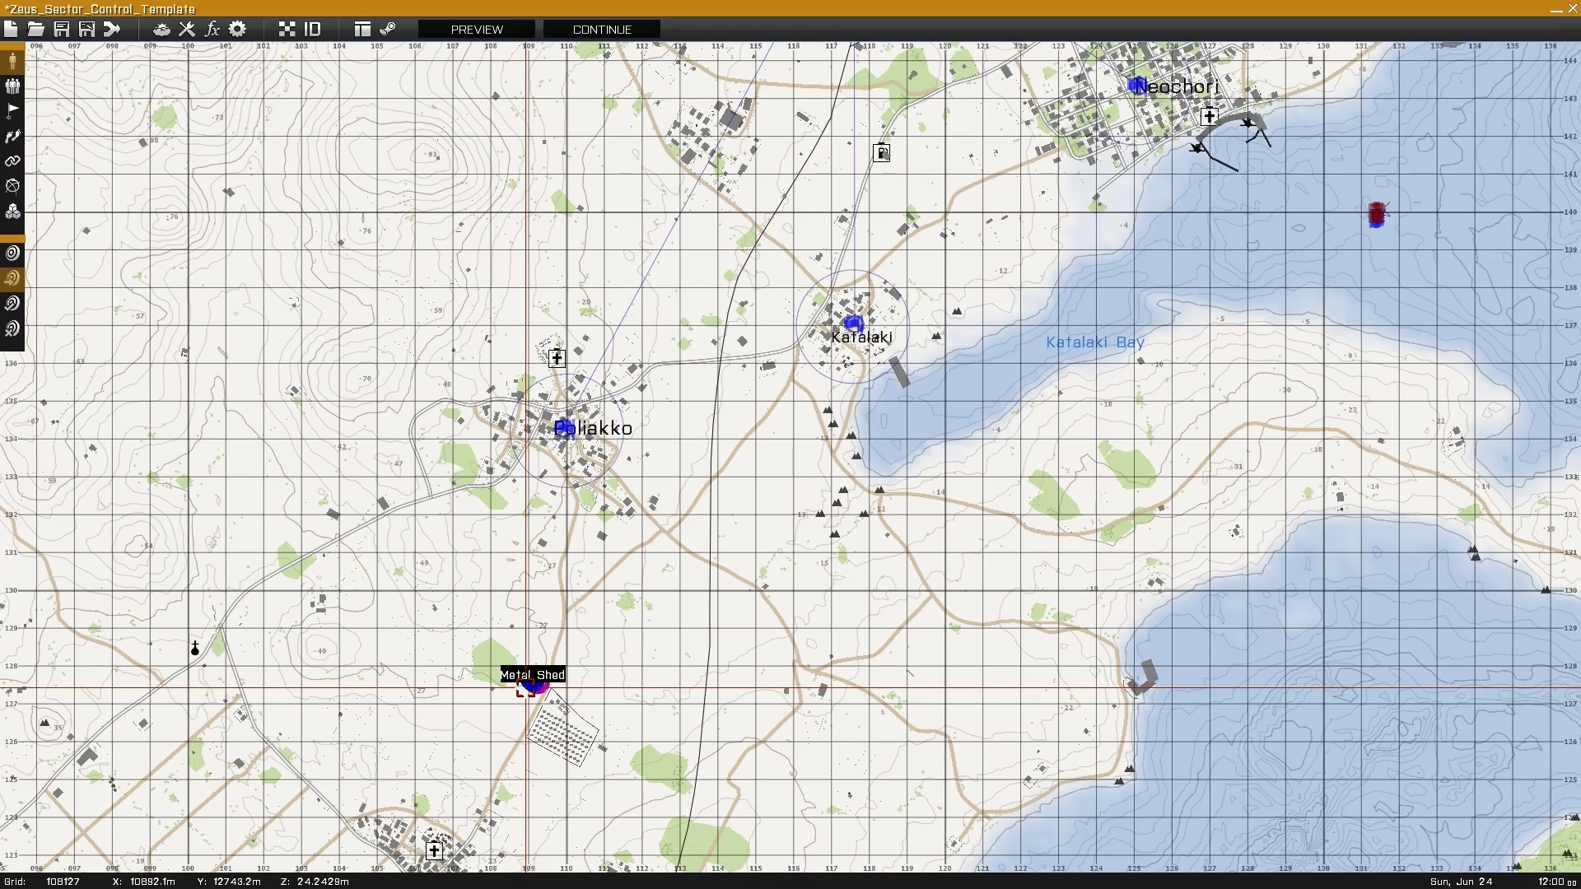
key(w)
key(d)
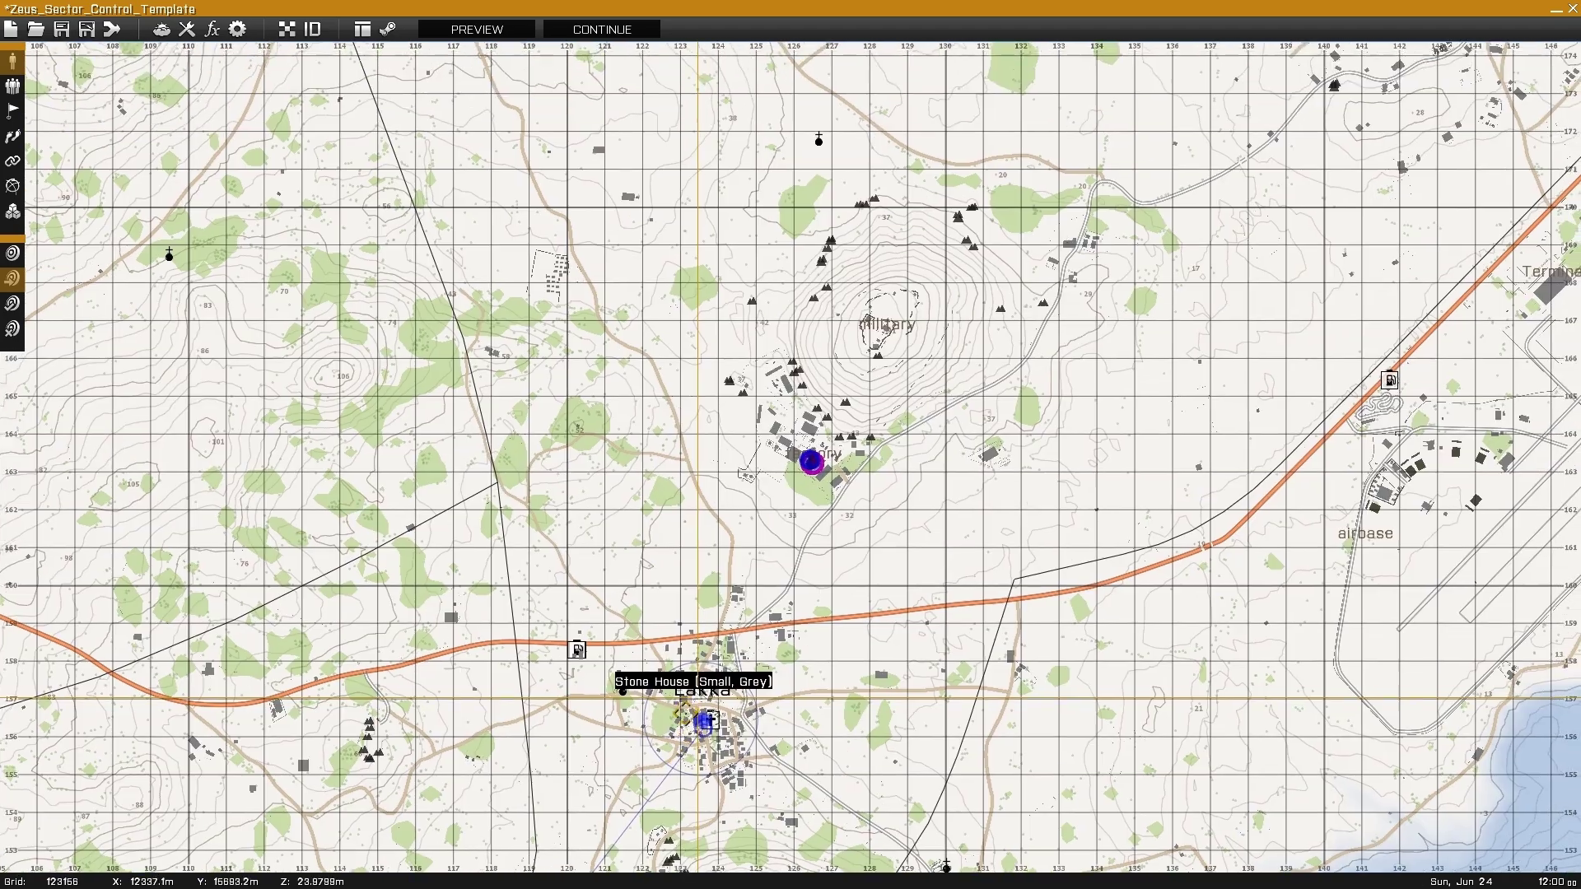
scroll(809, 467, up, 10)
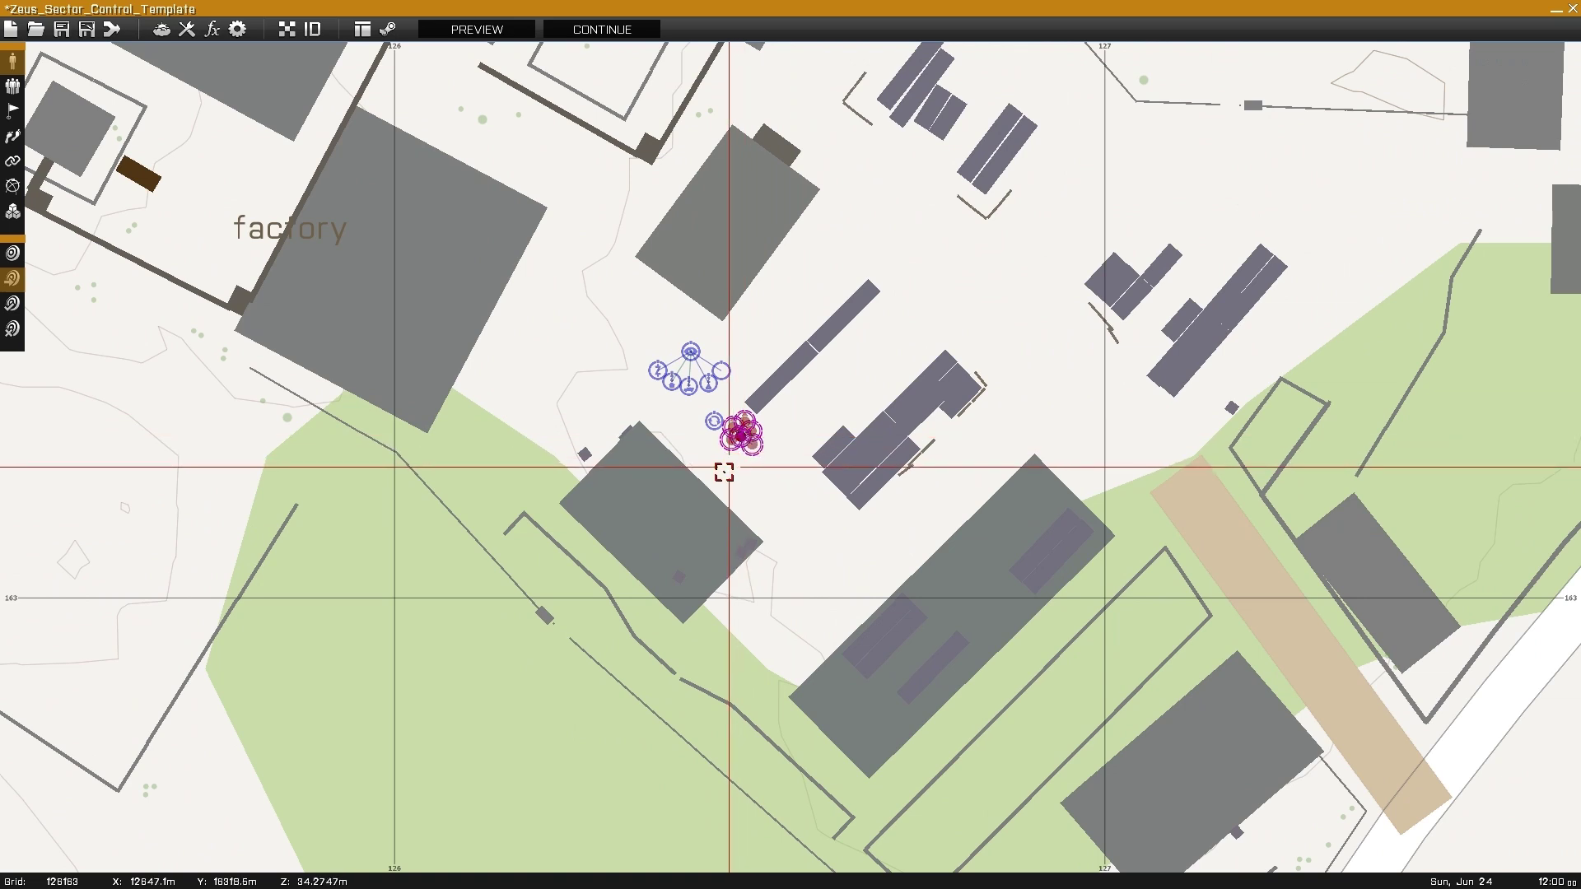
drag(608, 314, 726, 383)
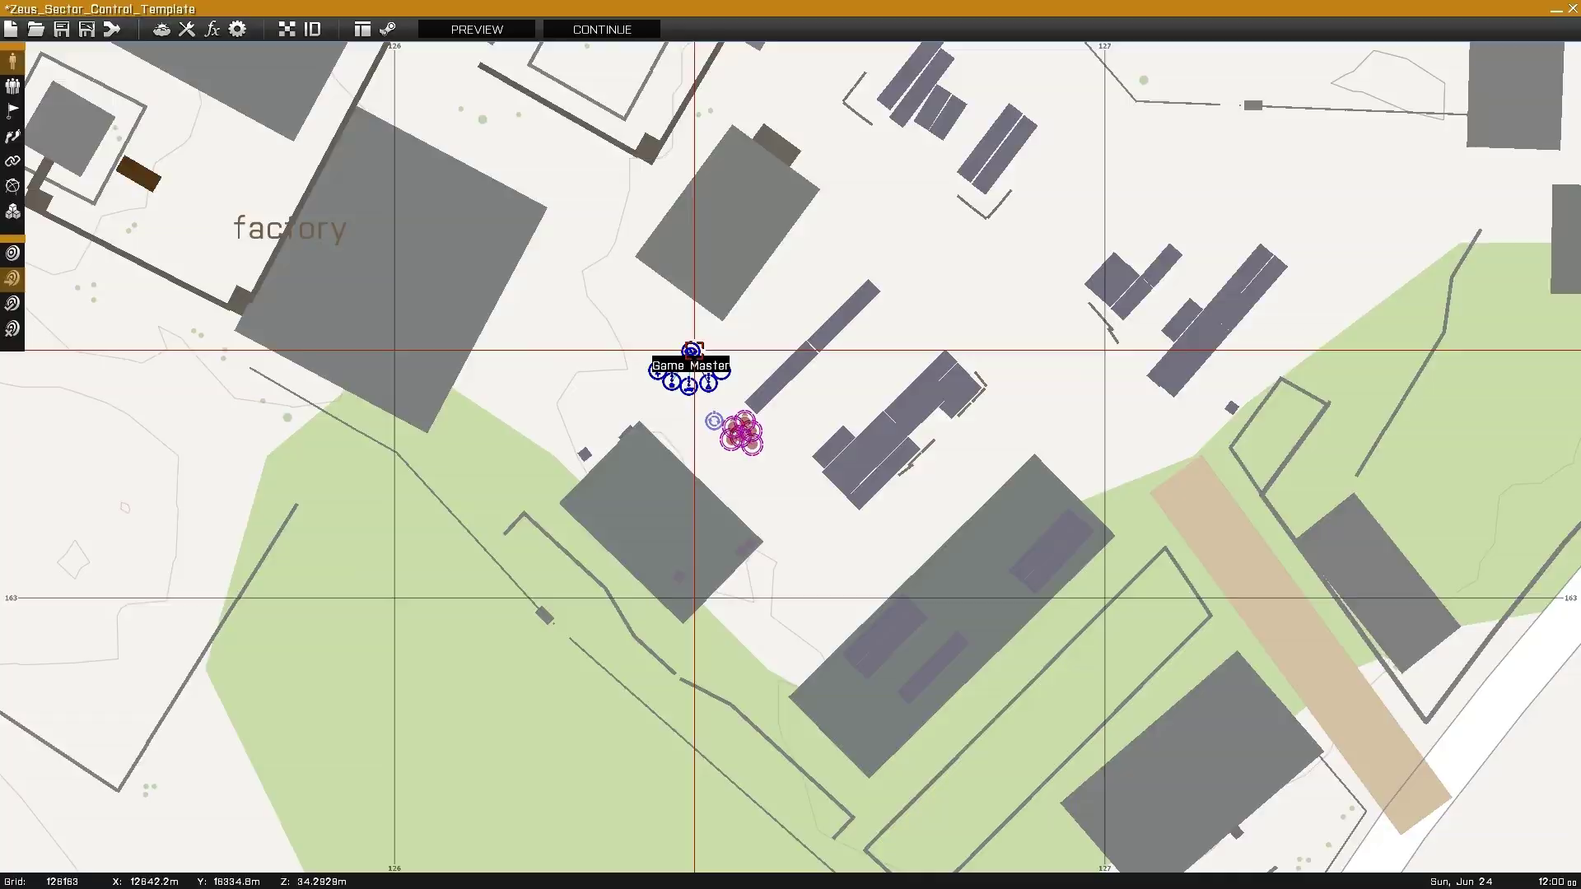
- Set the p2/z2 Game Master's default addons to Addons present in the scenario; check the OPFOR respawn
double_click(699, 354)
click(871, 419)
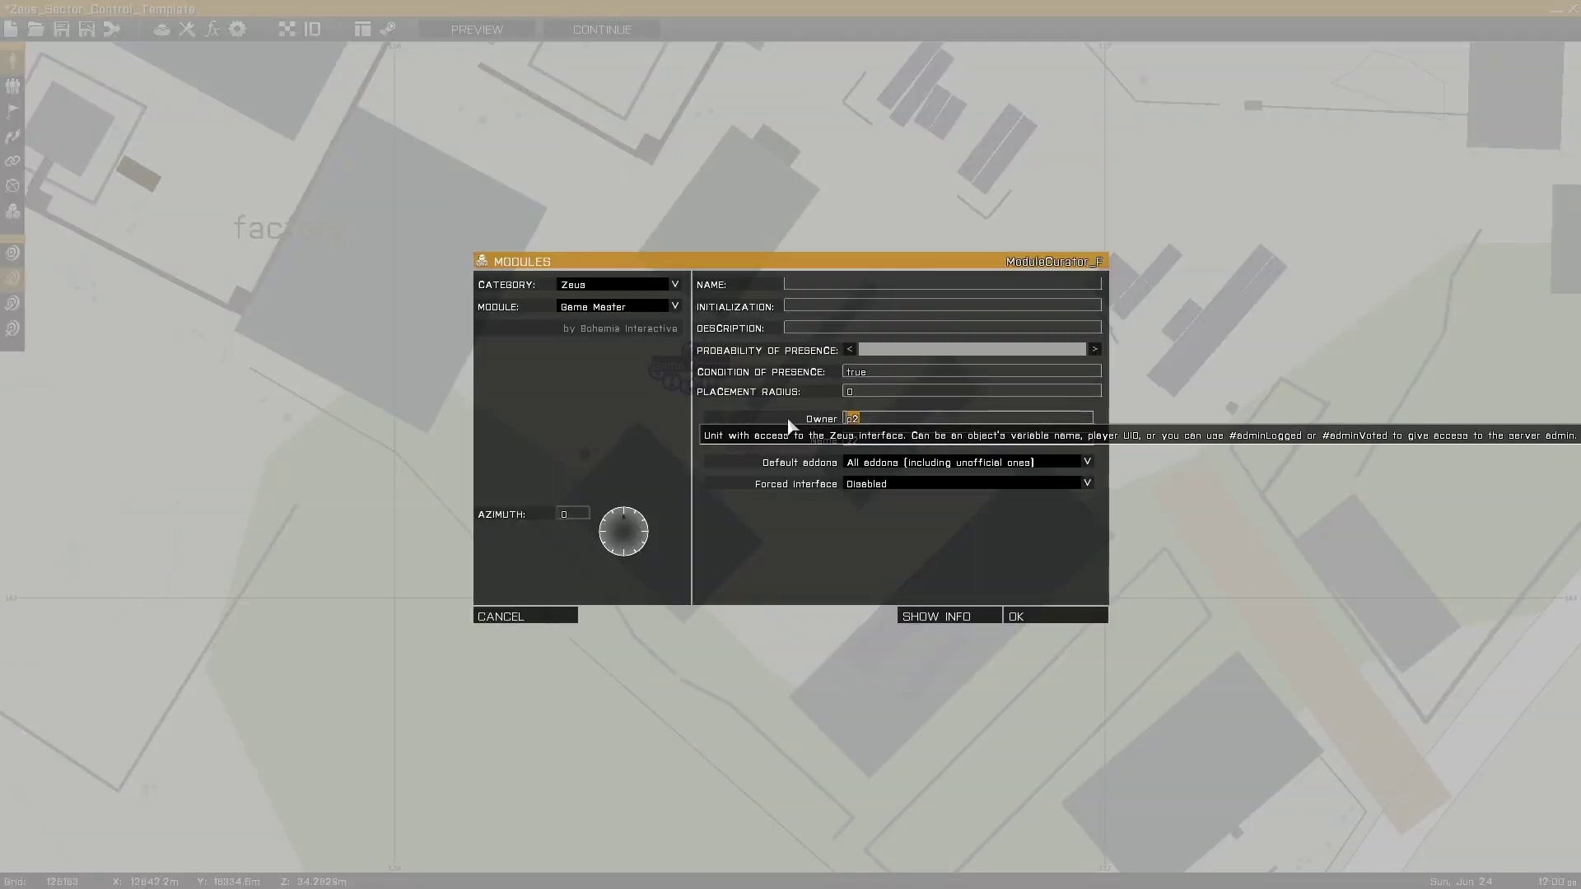
click(893, 442)
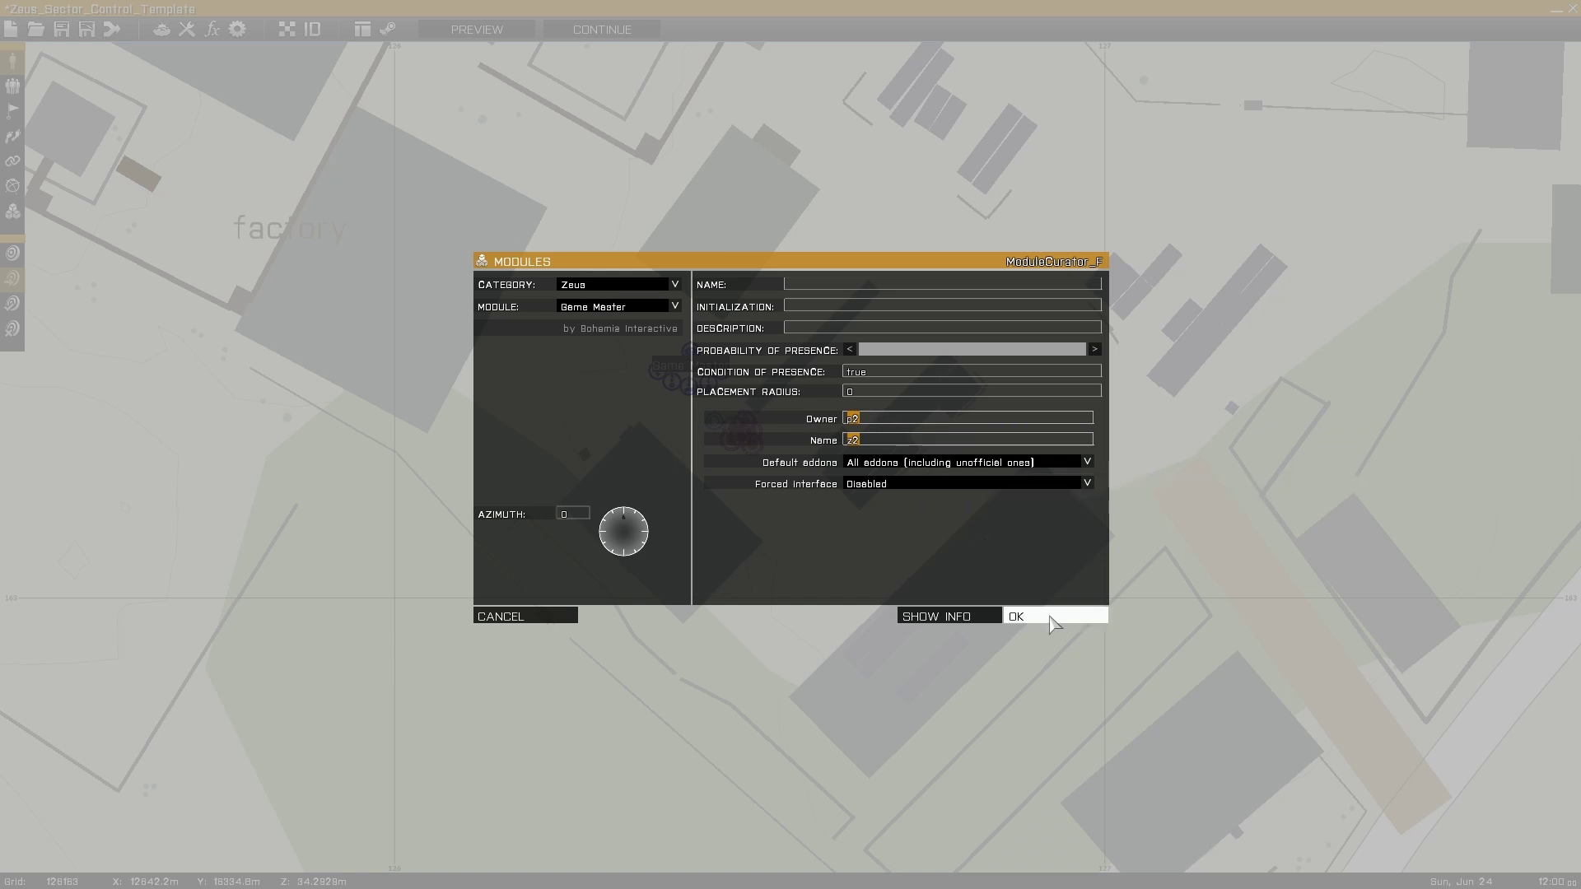
click(1006, 466)
click(1001, 504)
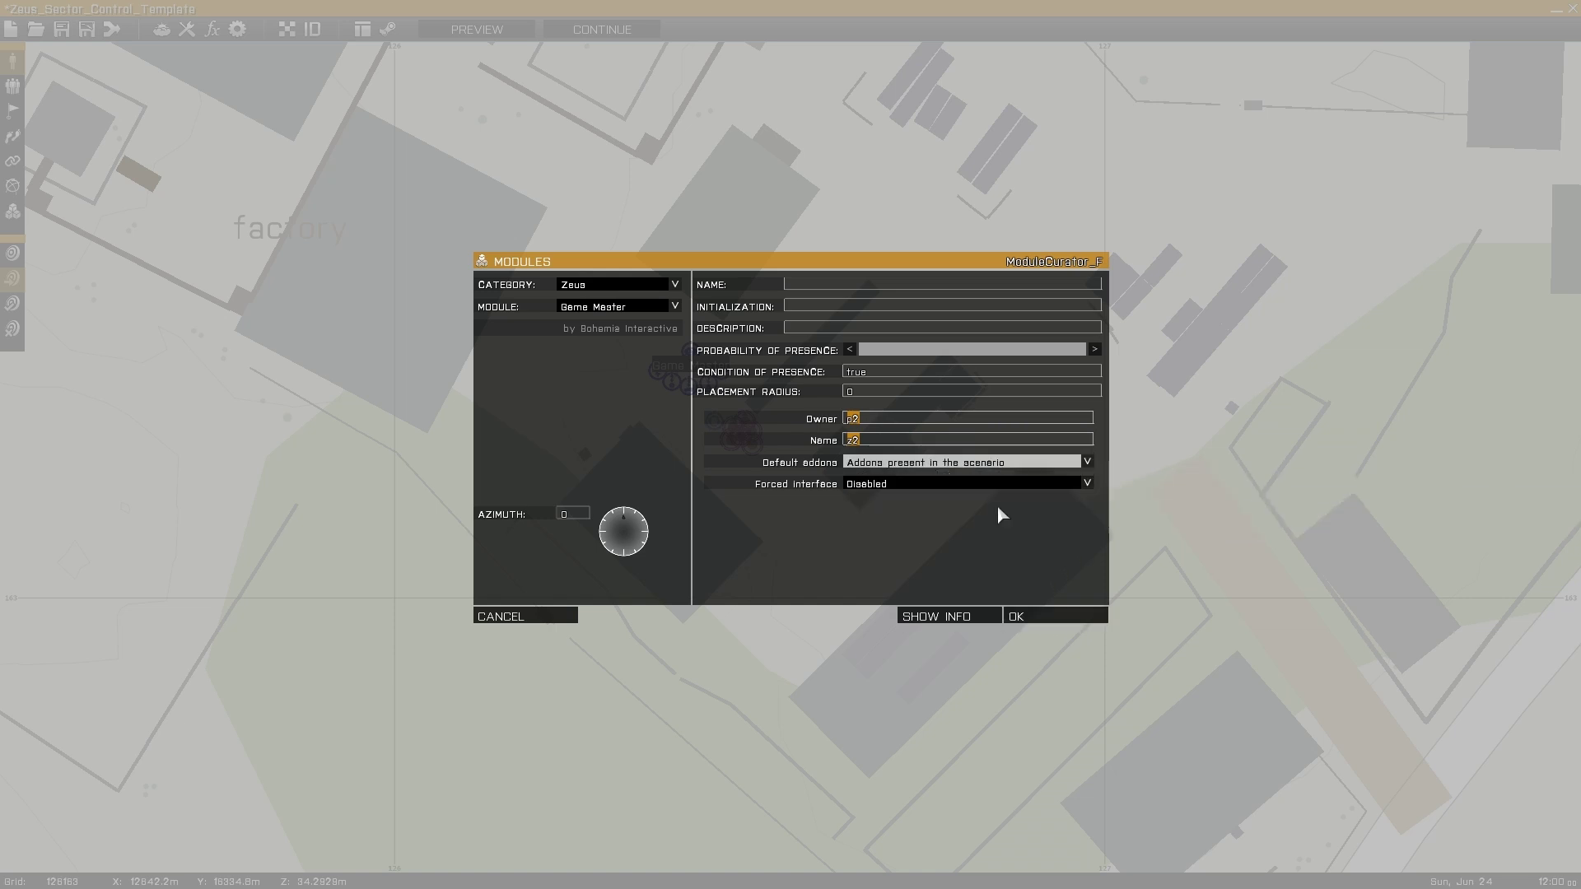
click(1076, 627)
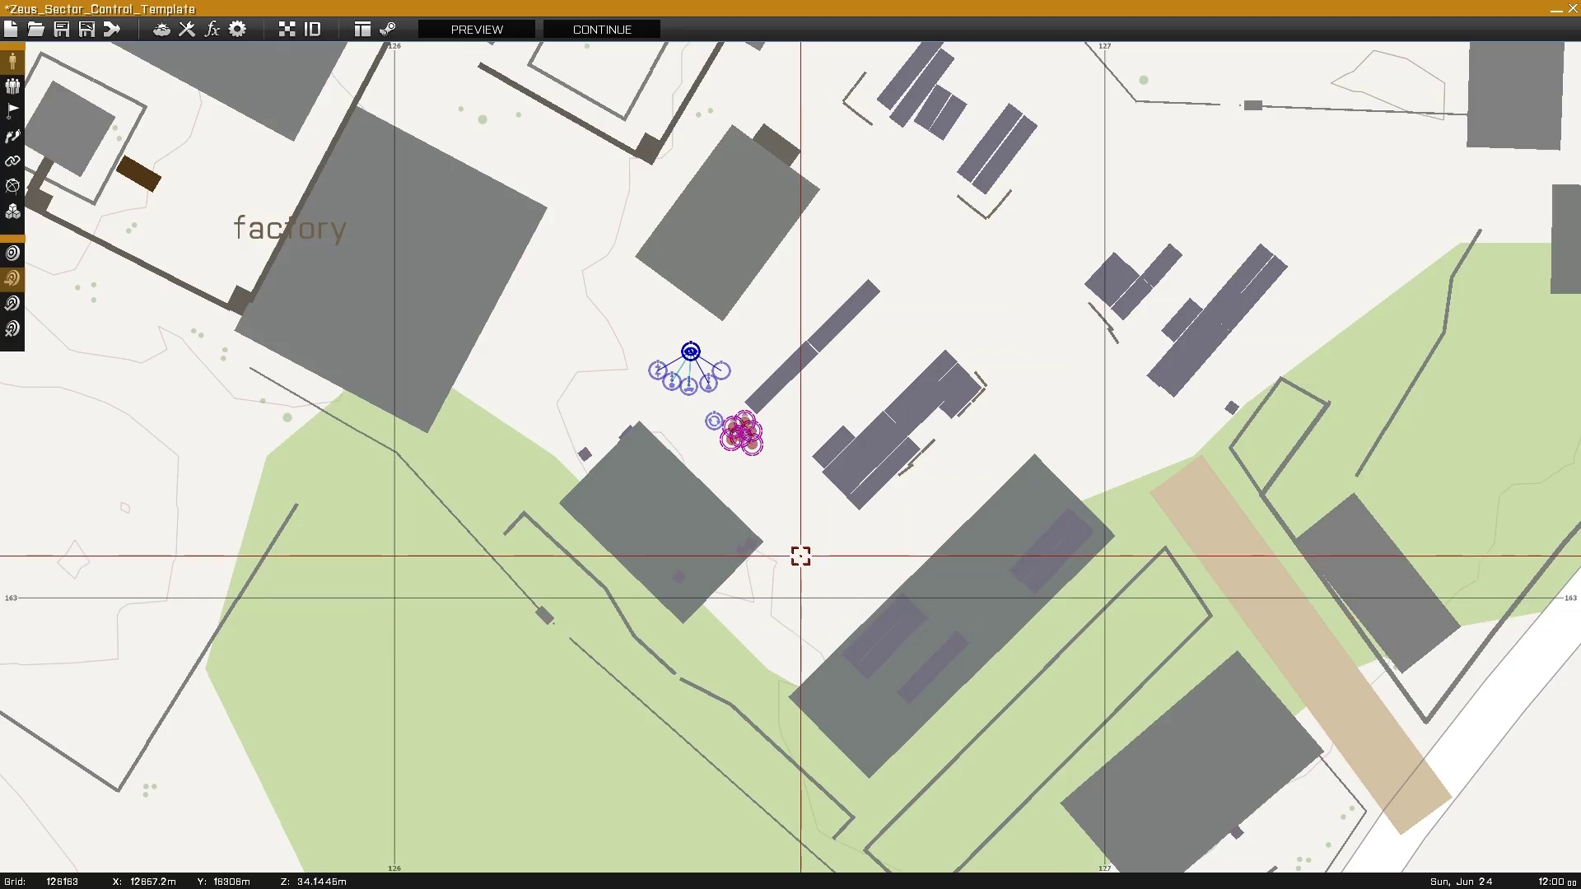
double_click(716, 420)
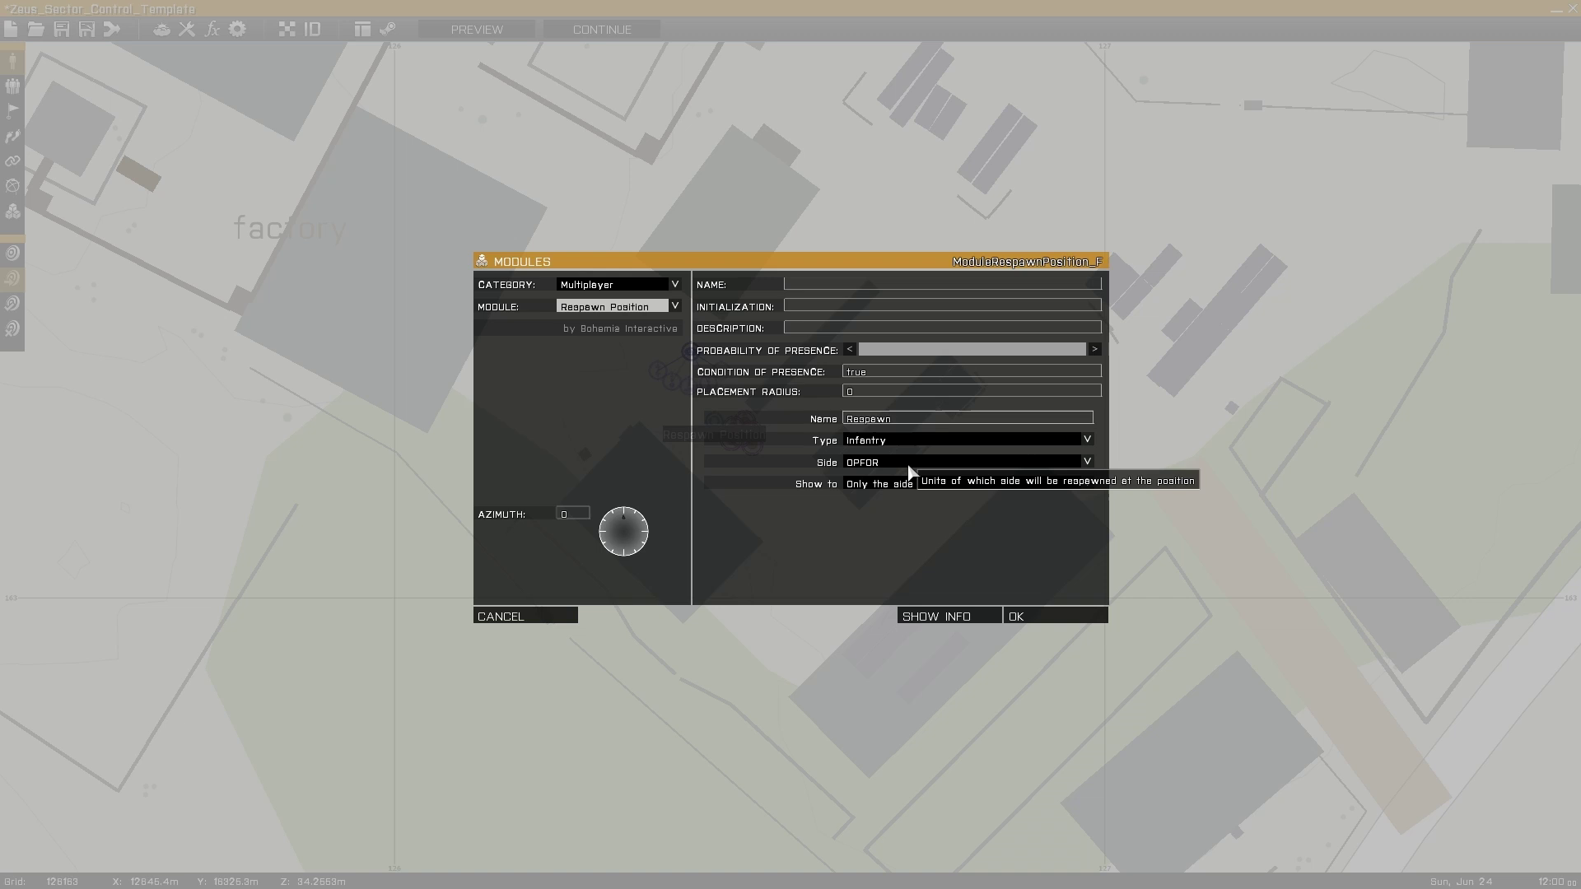
click(1046, 620)
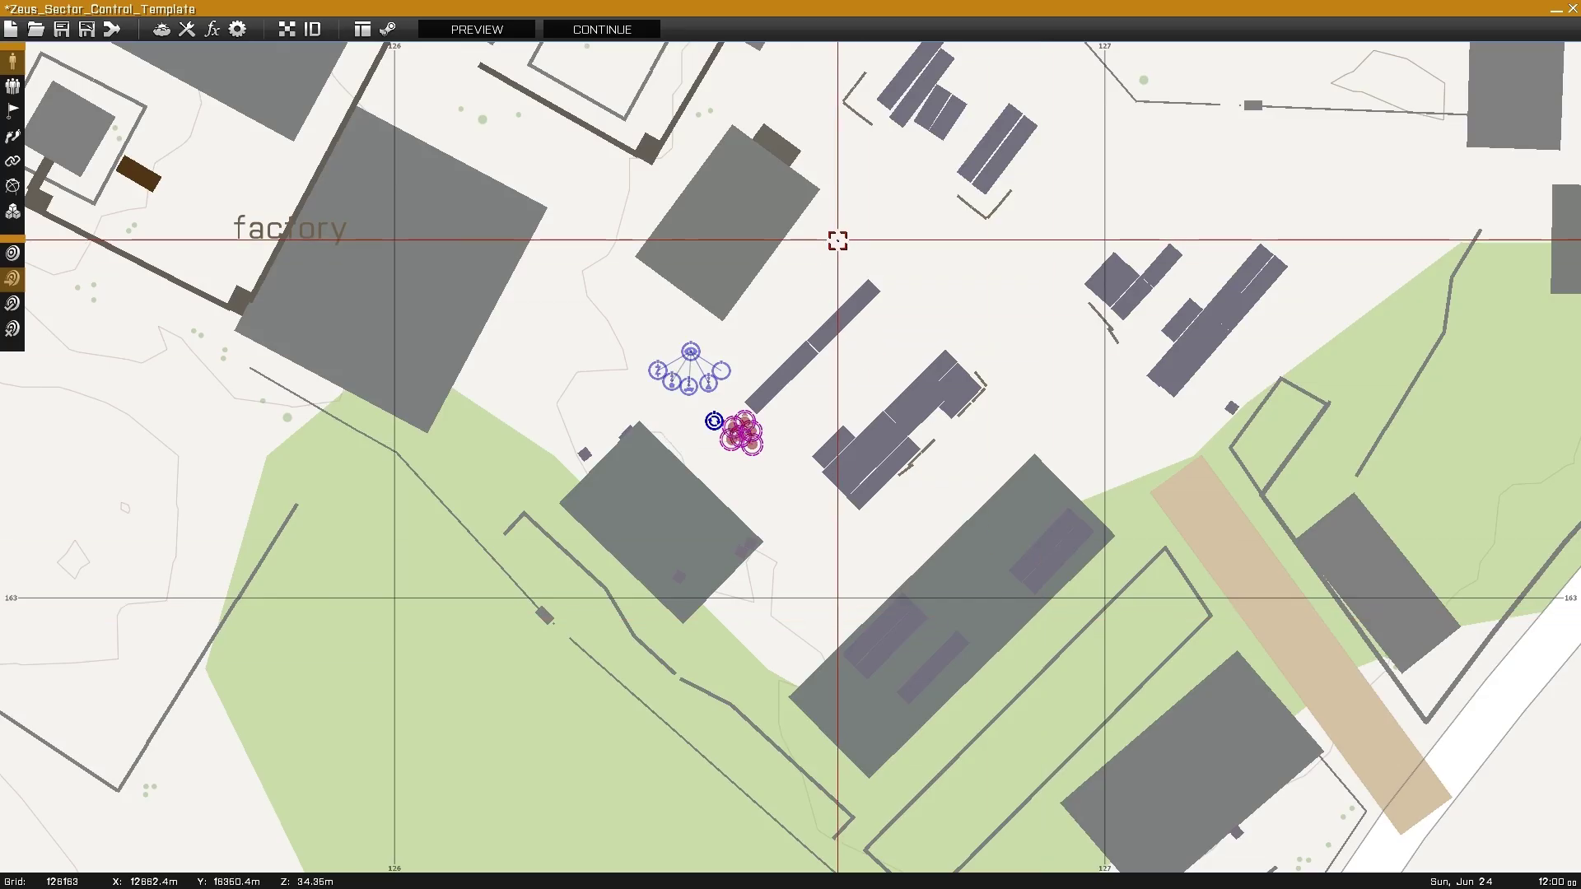
- Enter deleteVehicle THIS; as the BTR-K Kamysh's initialization code
scroll(838, 240, down, 10)
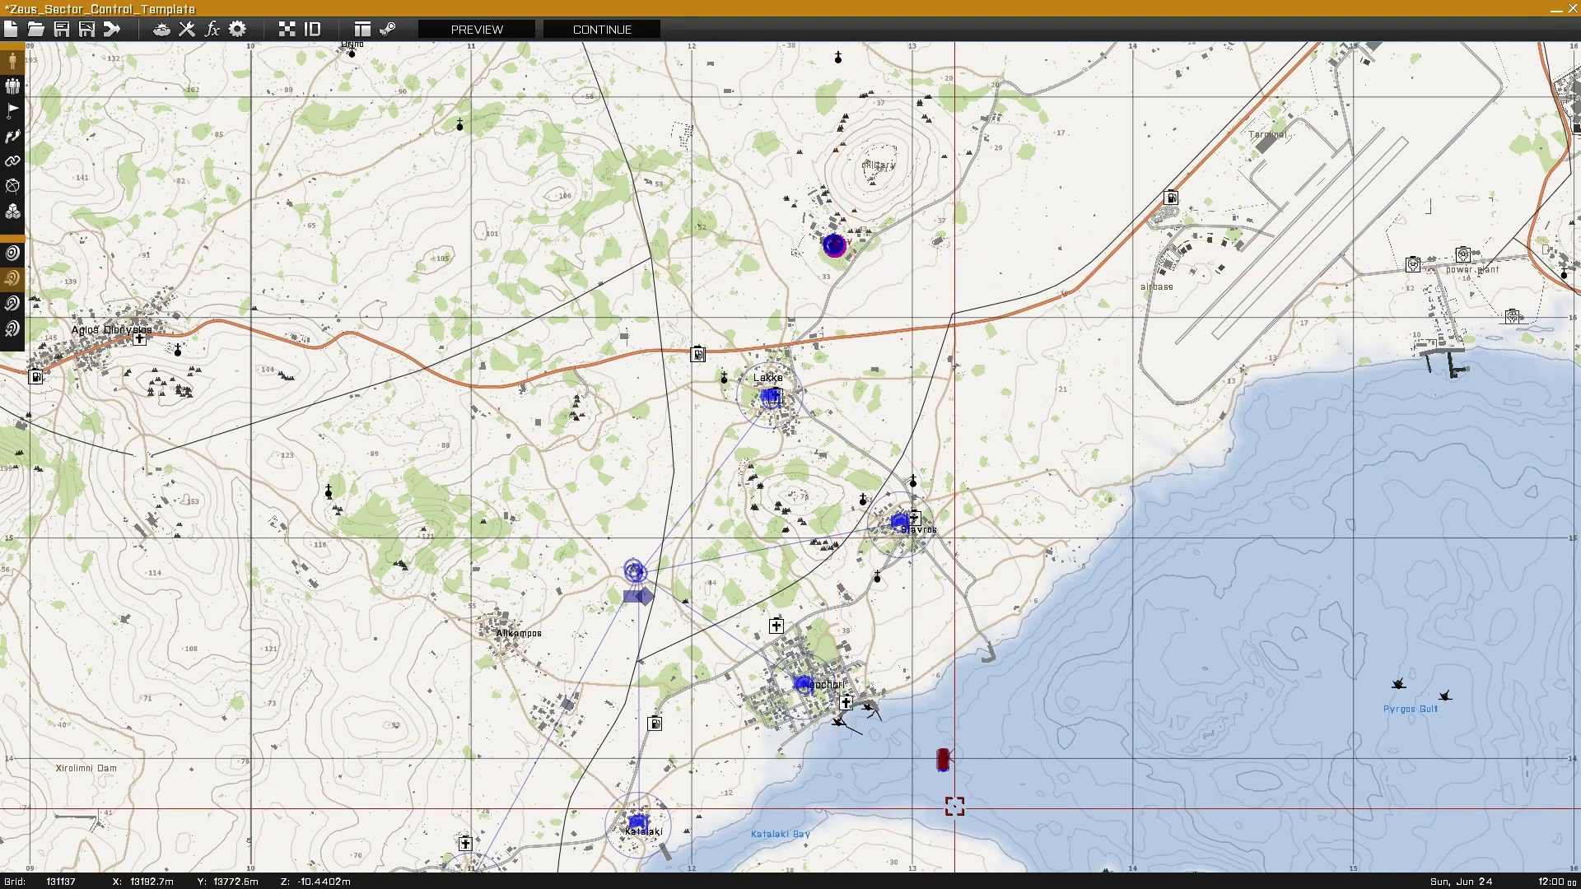
scroll(939, 774, up, 10)
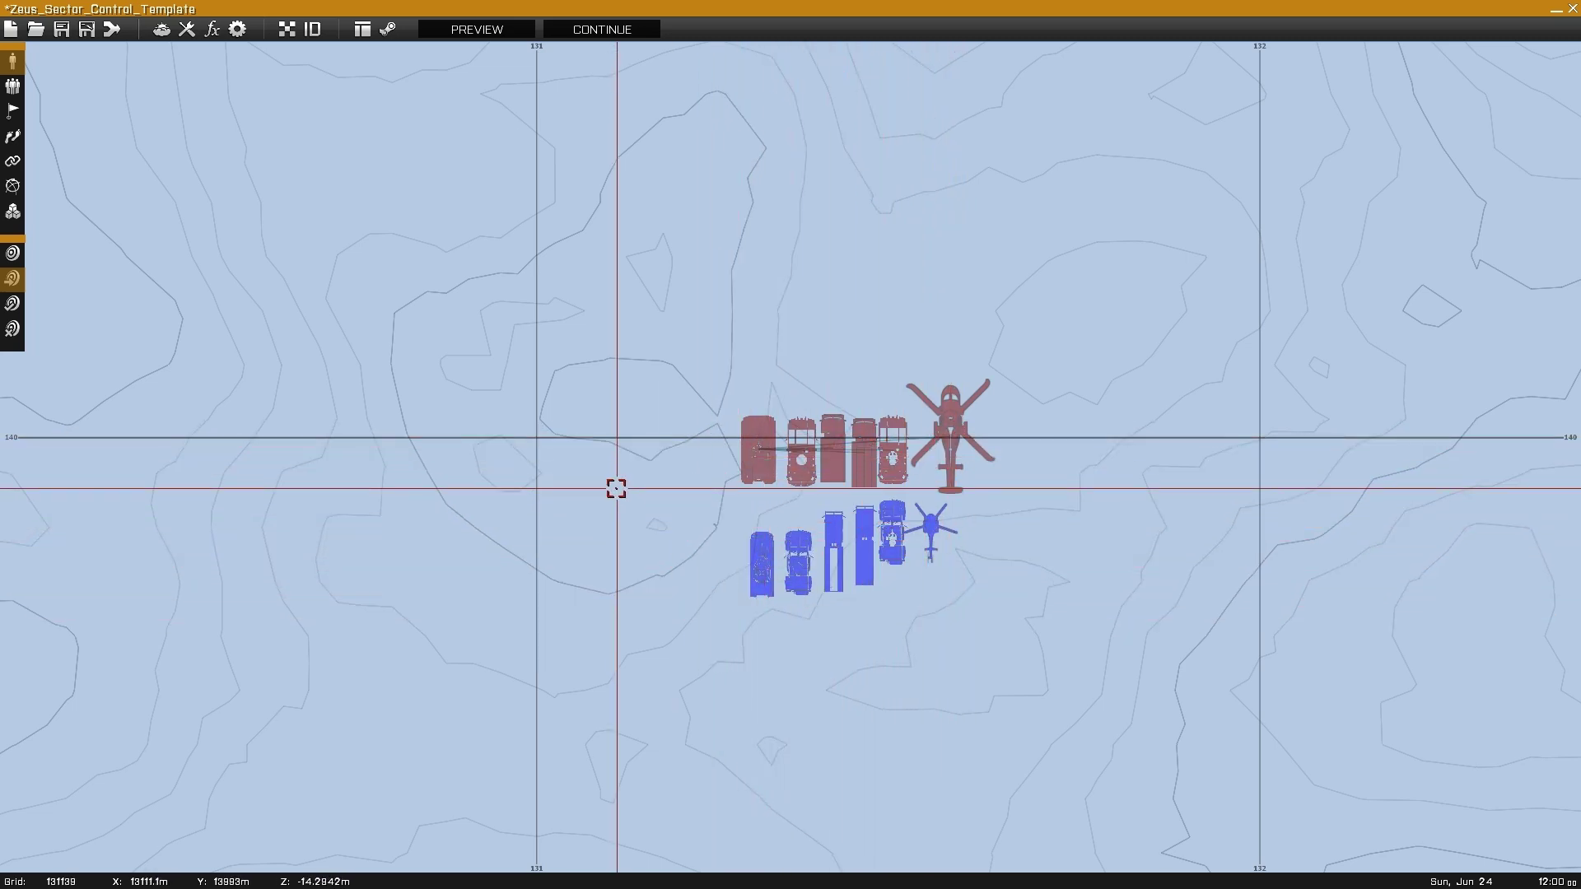
double_click(759, 449)
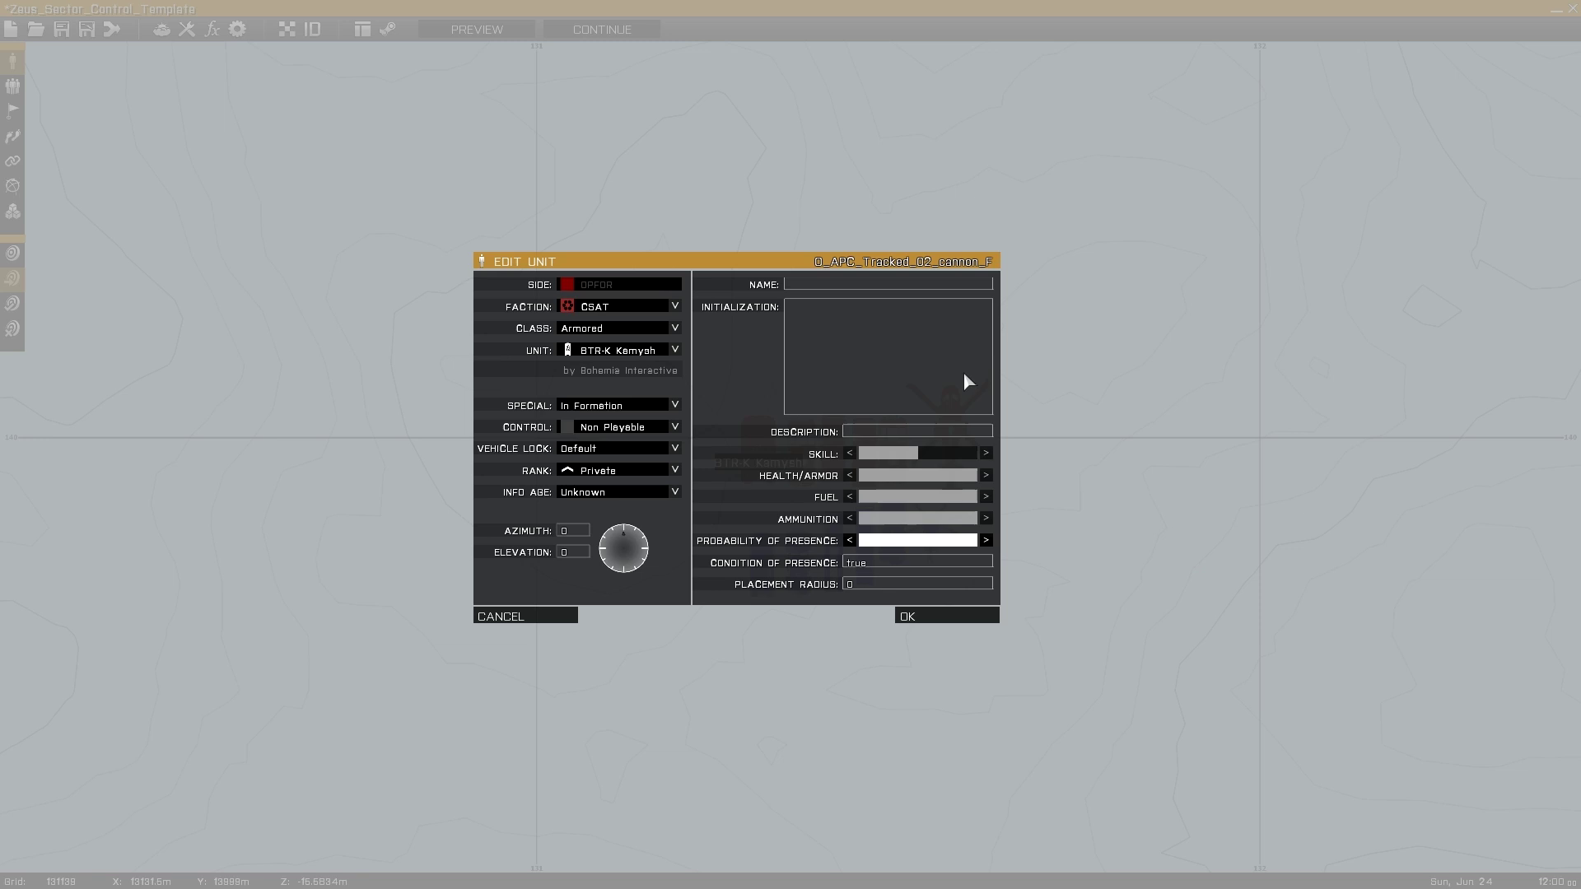
text(deleteVehicle)
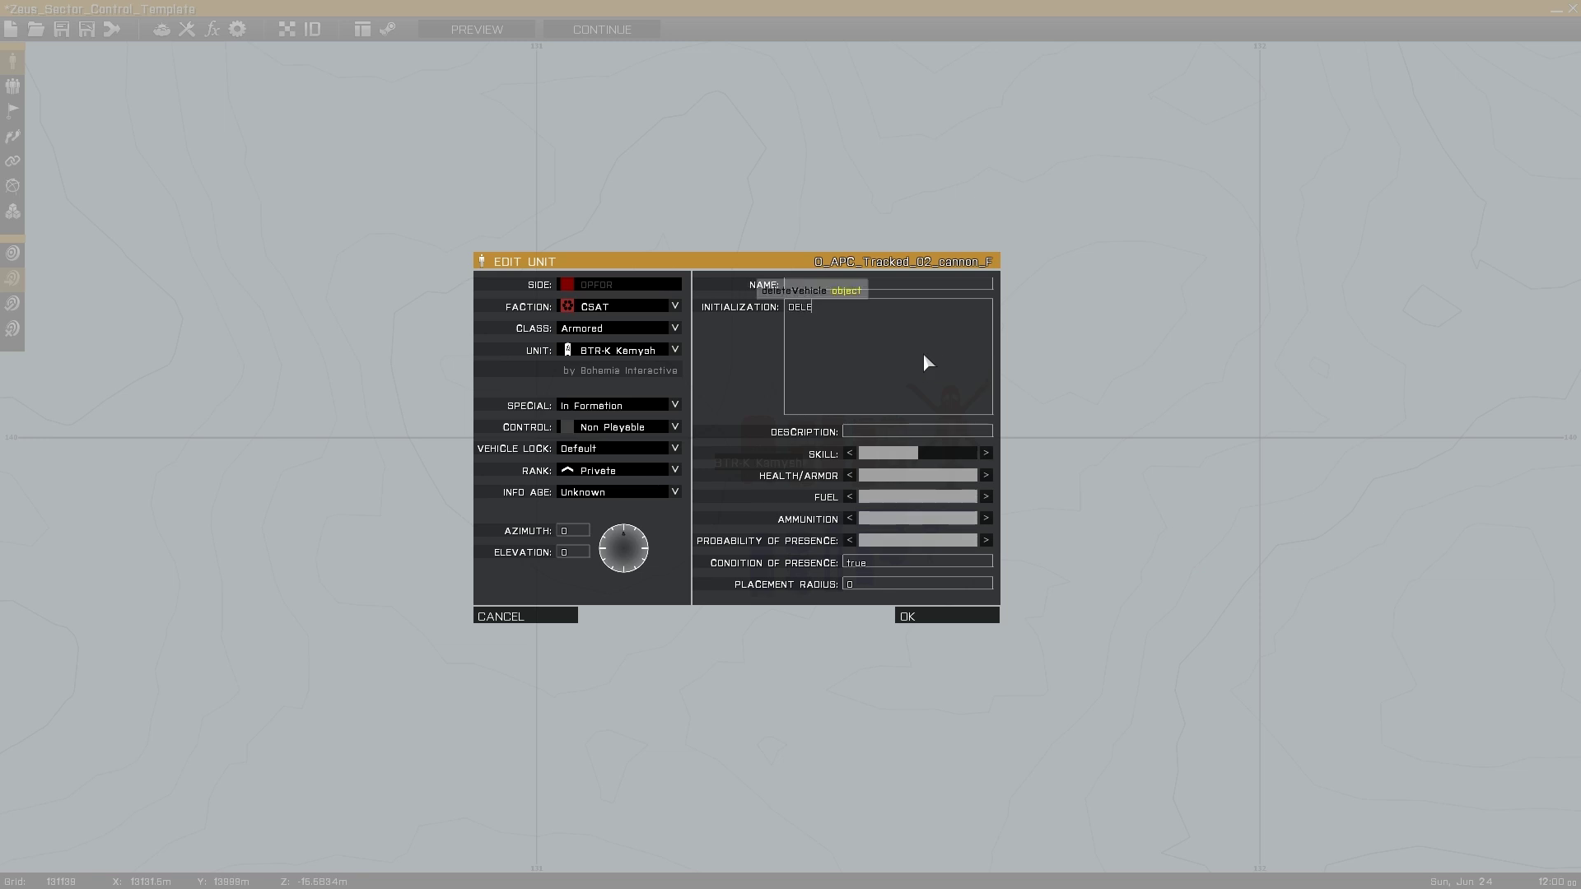
text( TH)
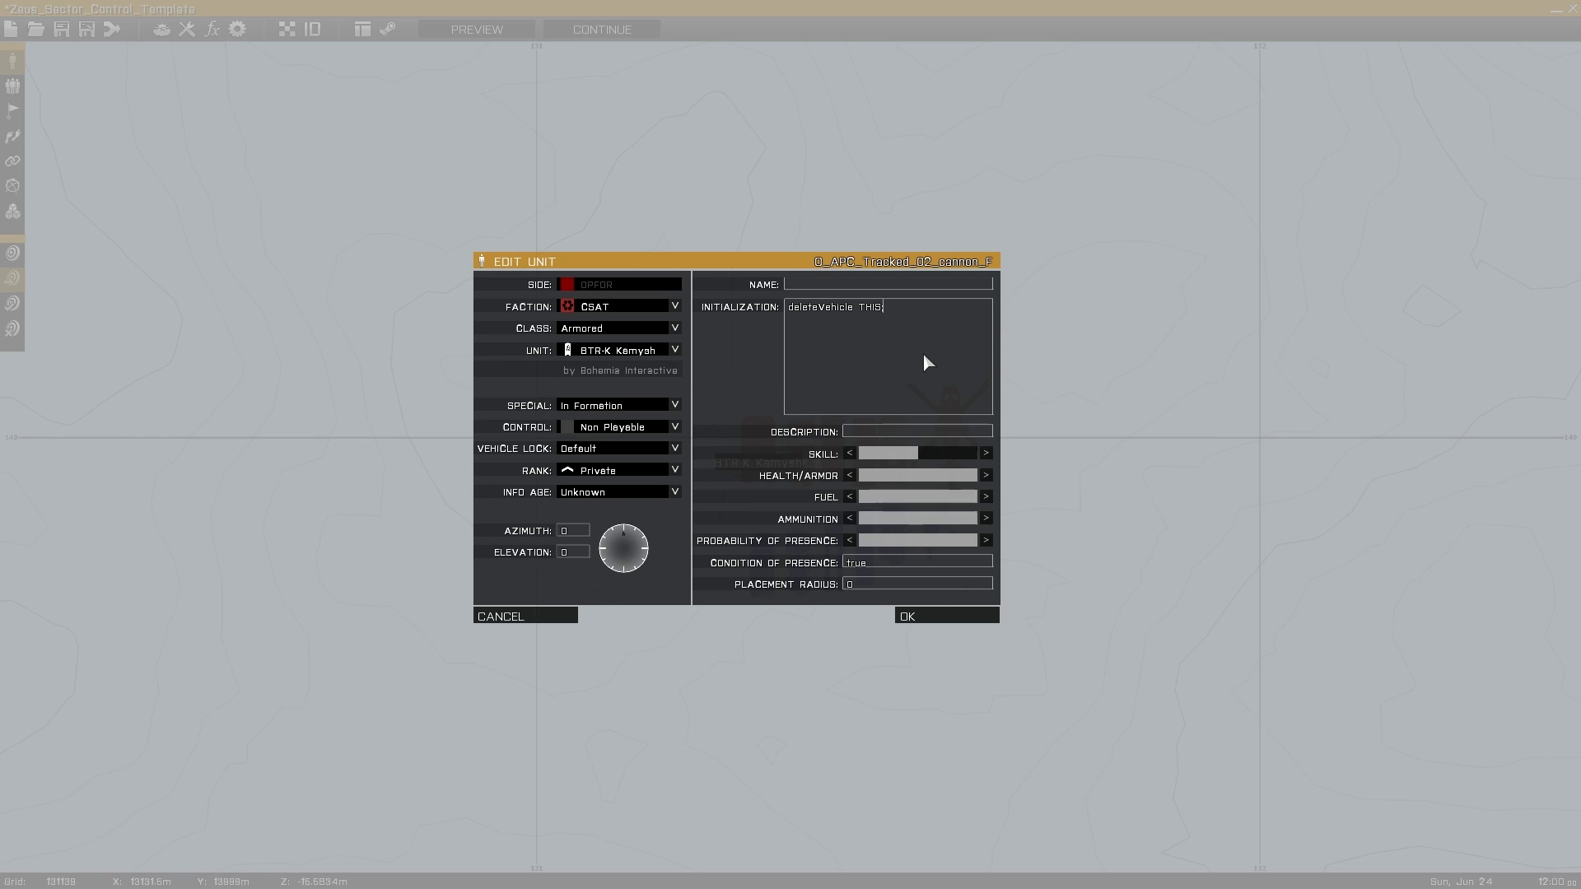
text(IS;)
key(Return)
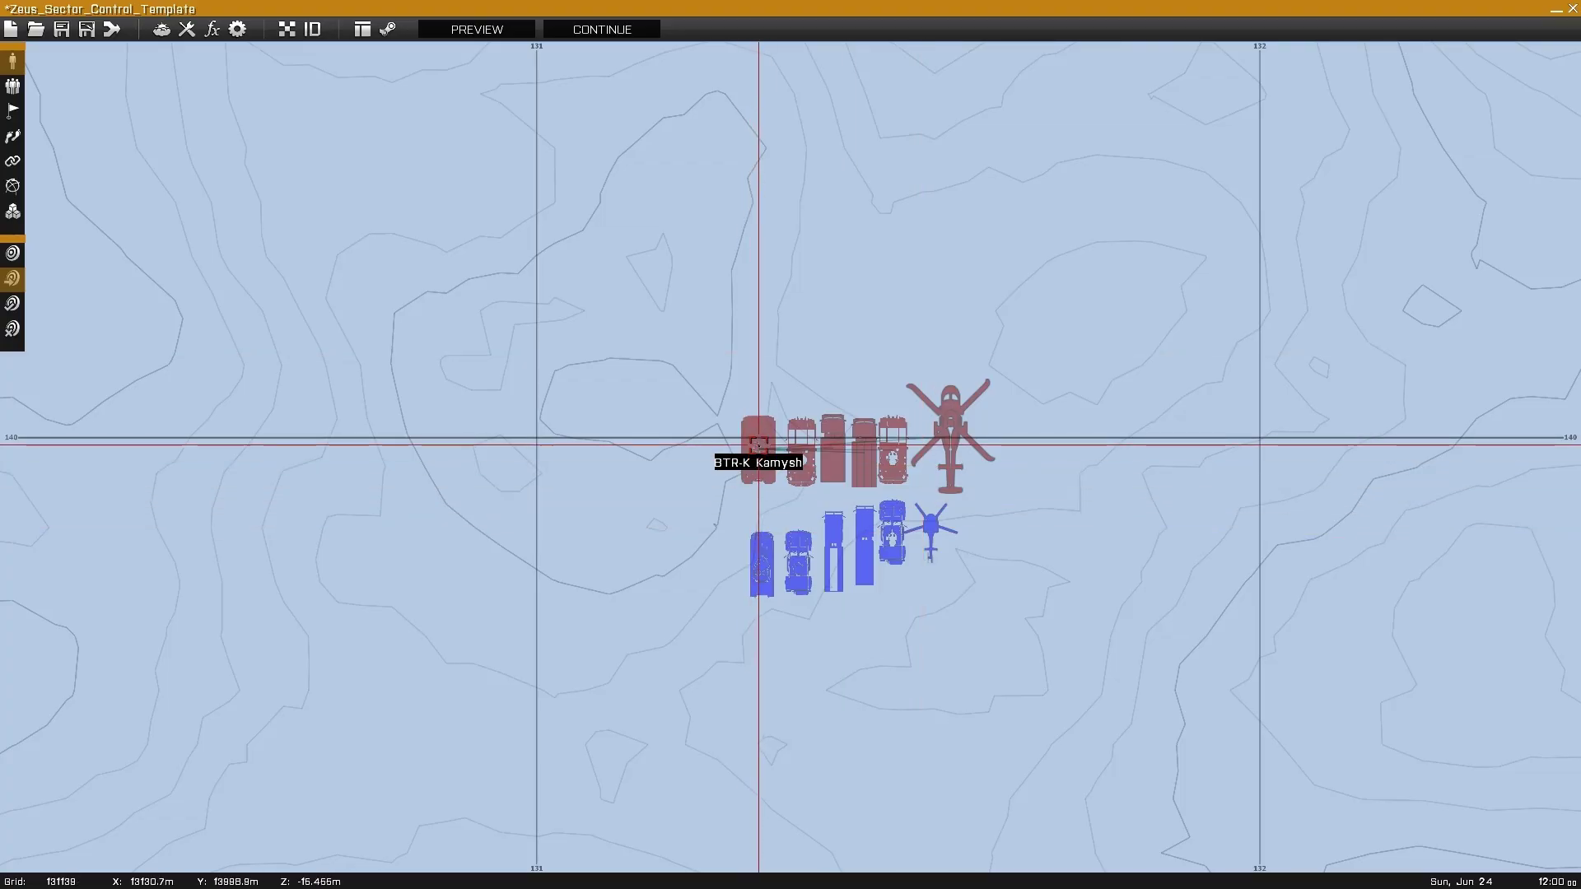
- Select the vehicle group, then pan and zoom to the Bleed Tickets module near Alikampos
drag(639, 300, 1119, 639)
scroll(815, 448, down, 10)
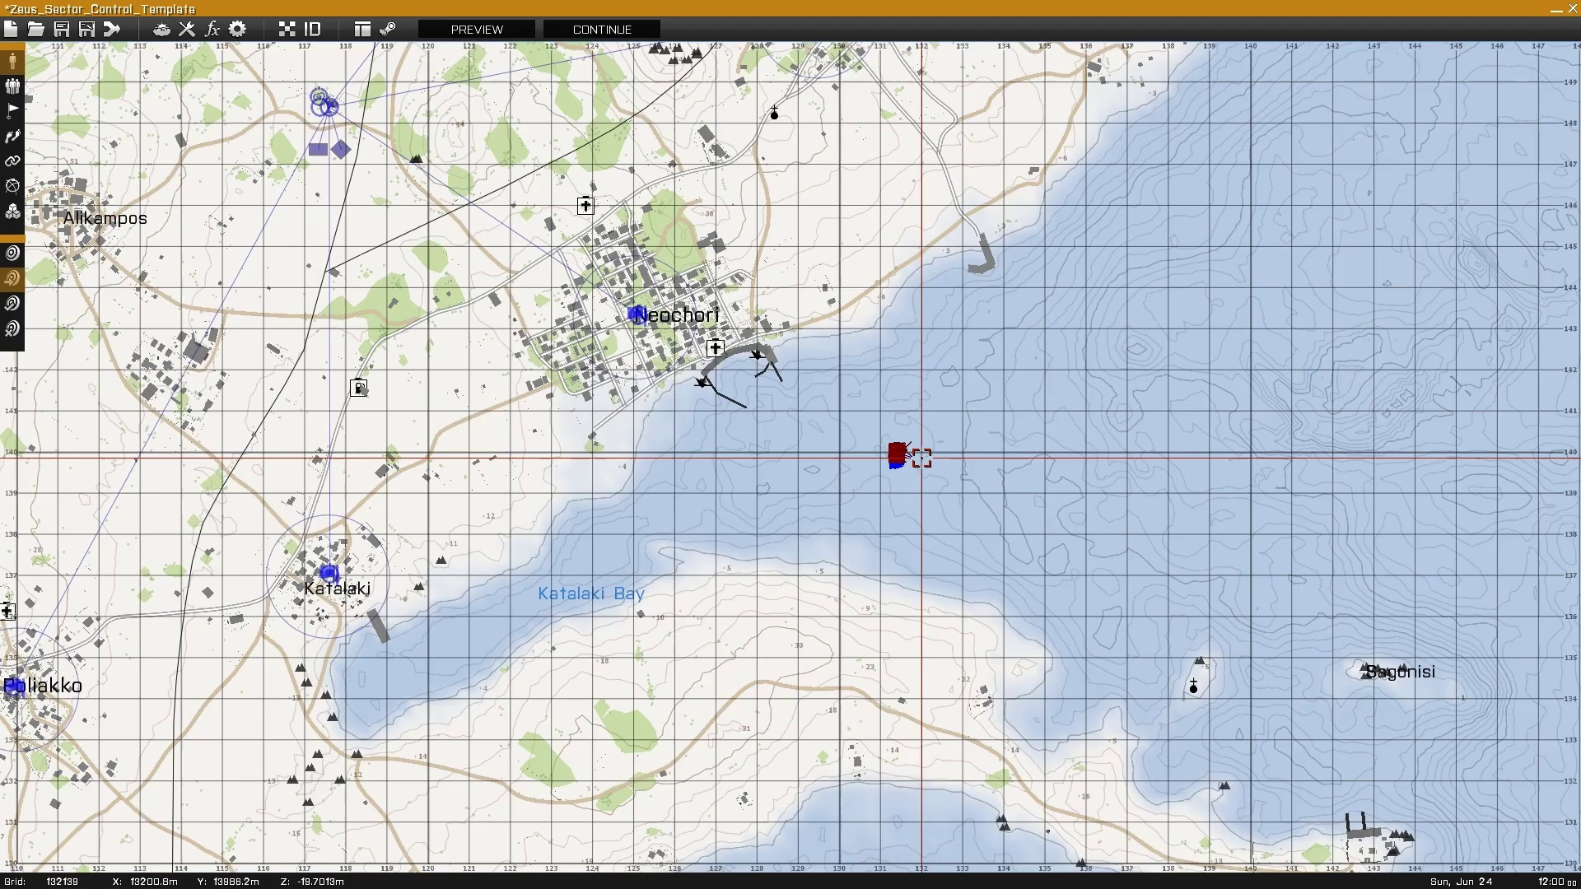
scroll(905, 453, down, 3)
scroll(1268, 527, down, 6)
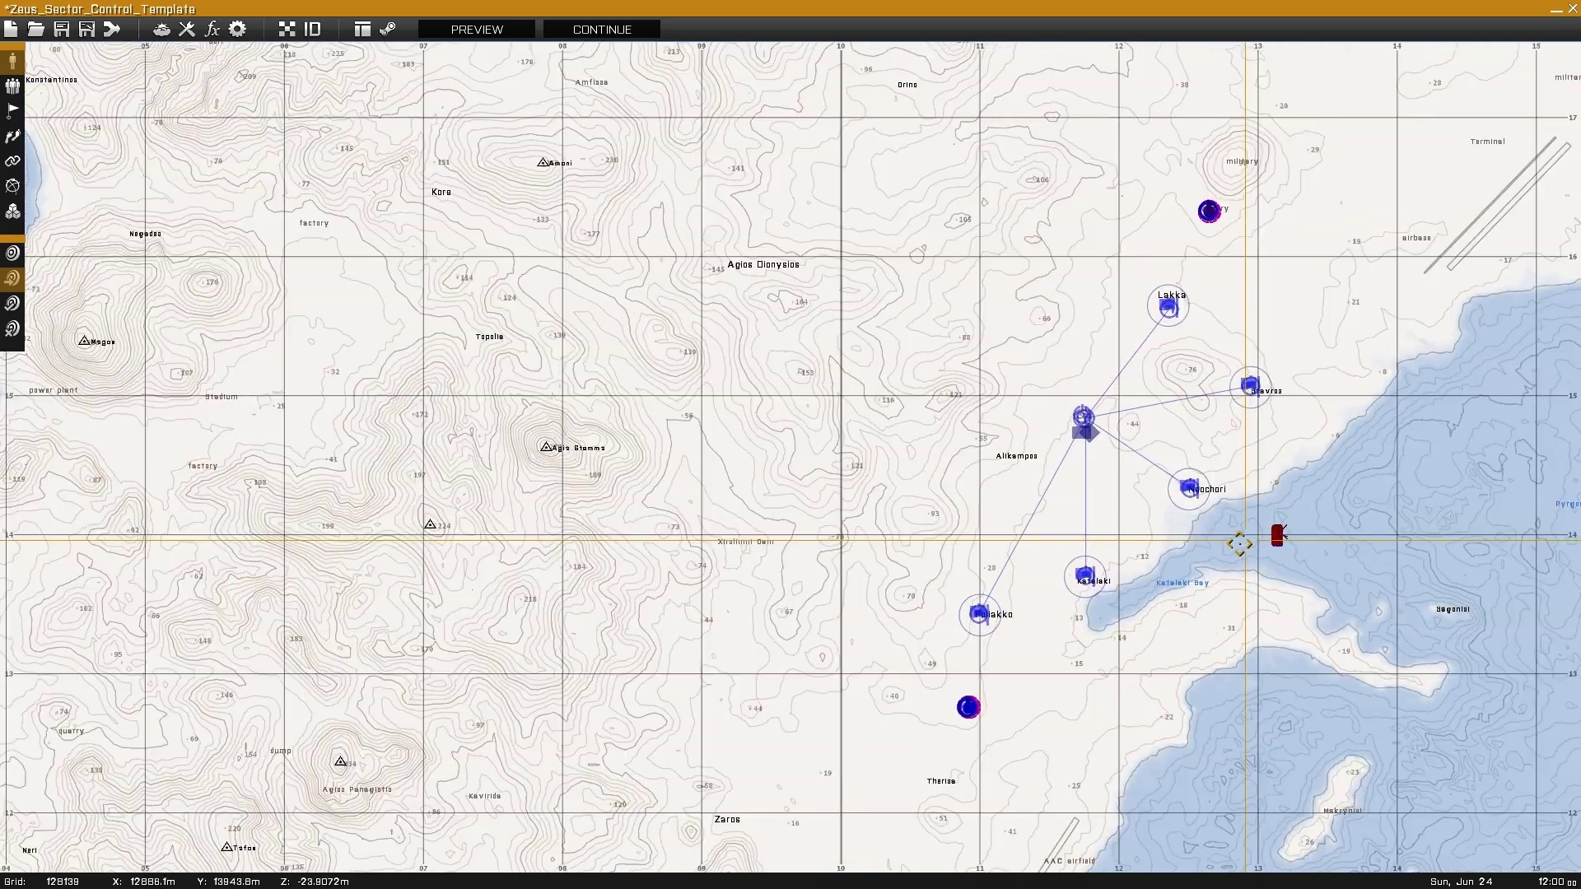
right_drag(1239, 543, 946, 592)
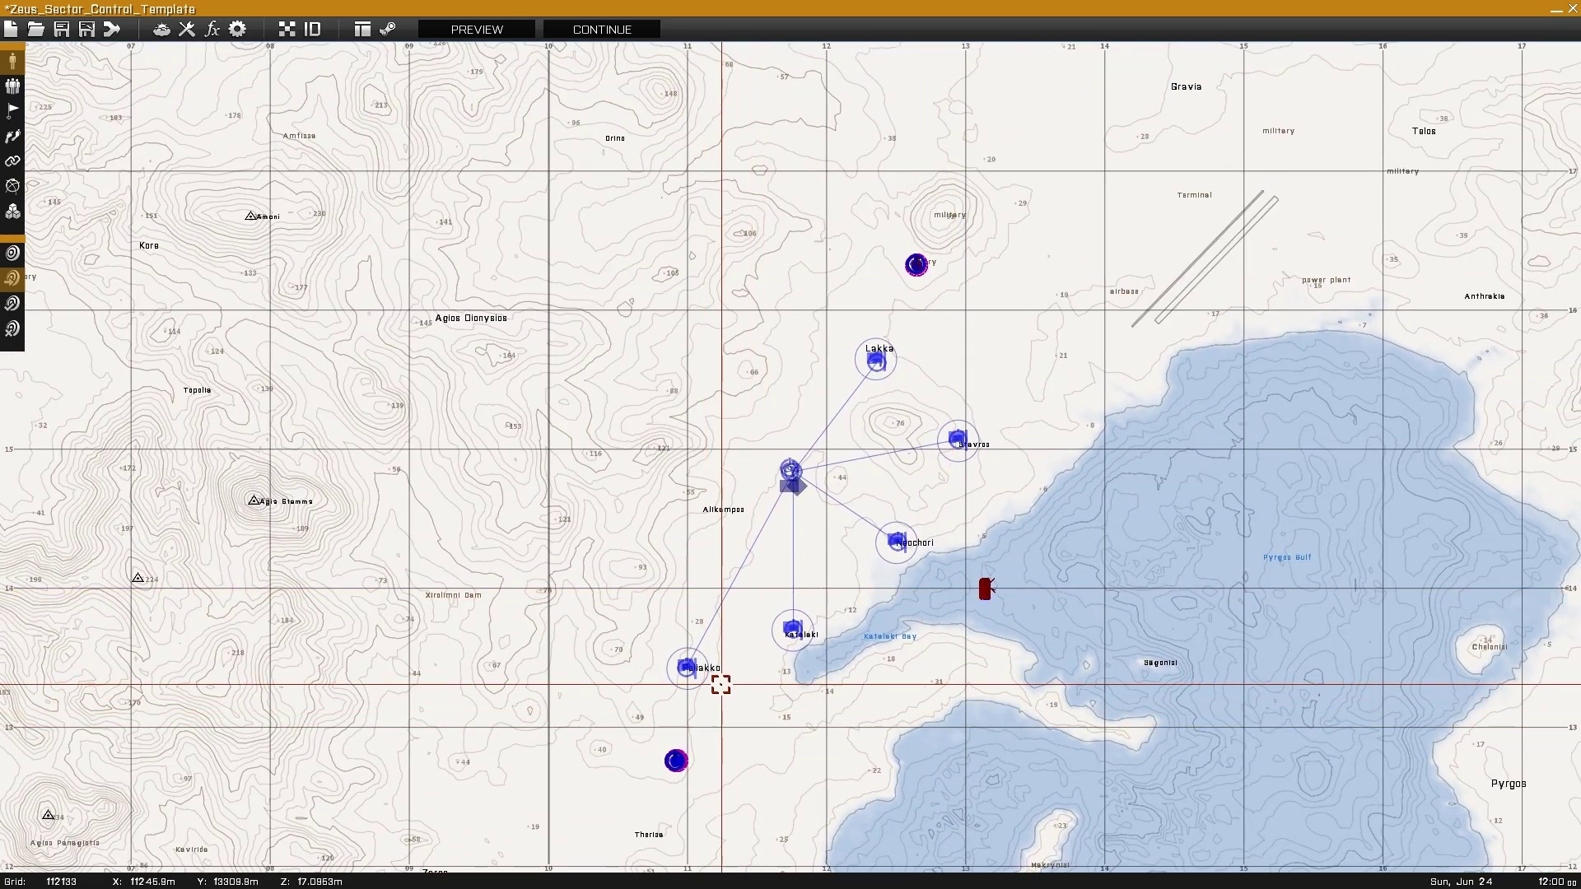
scroll(794, 466, up, 5)
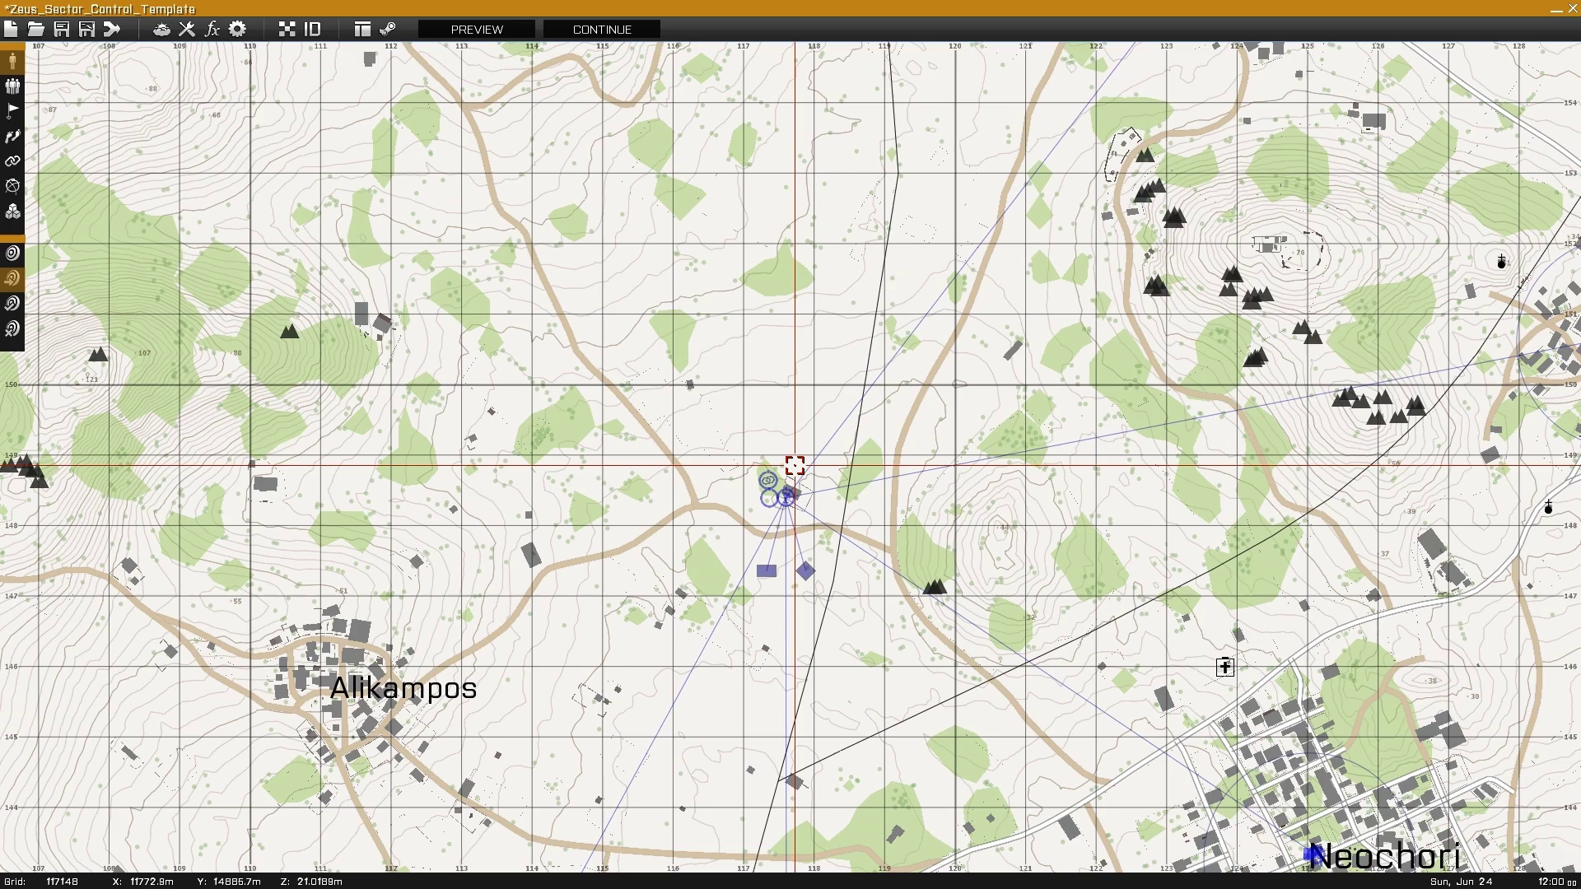
scroll(793, 466, up, 3)
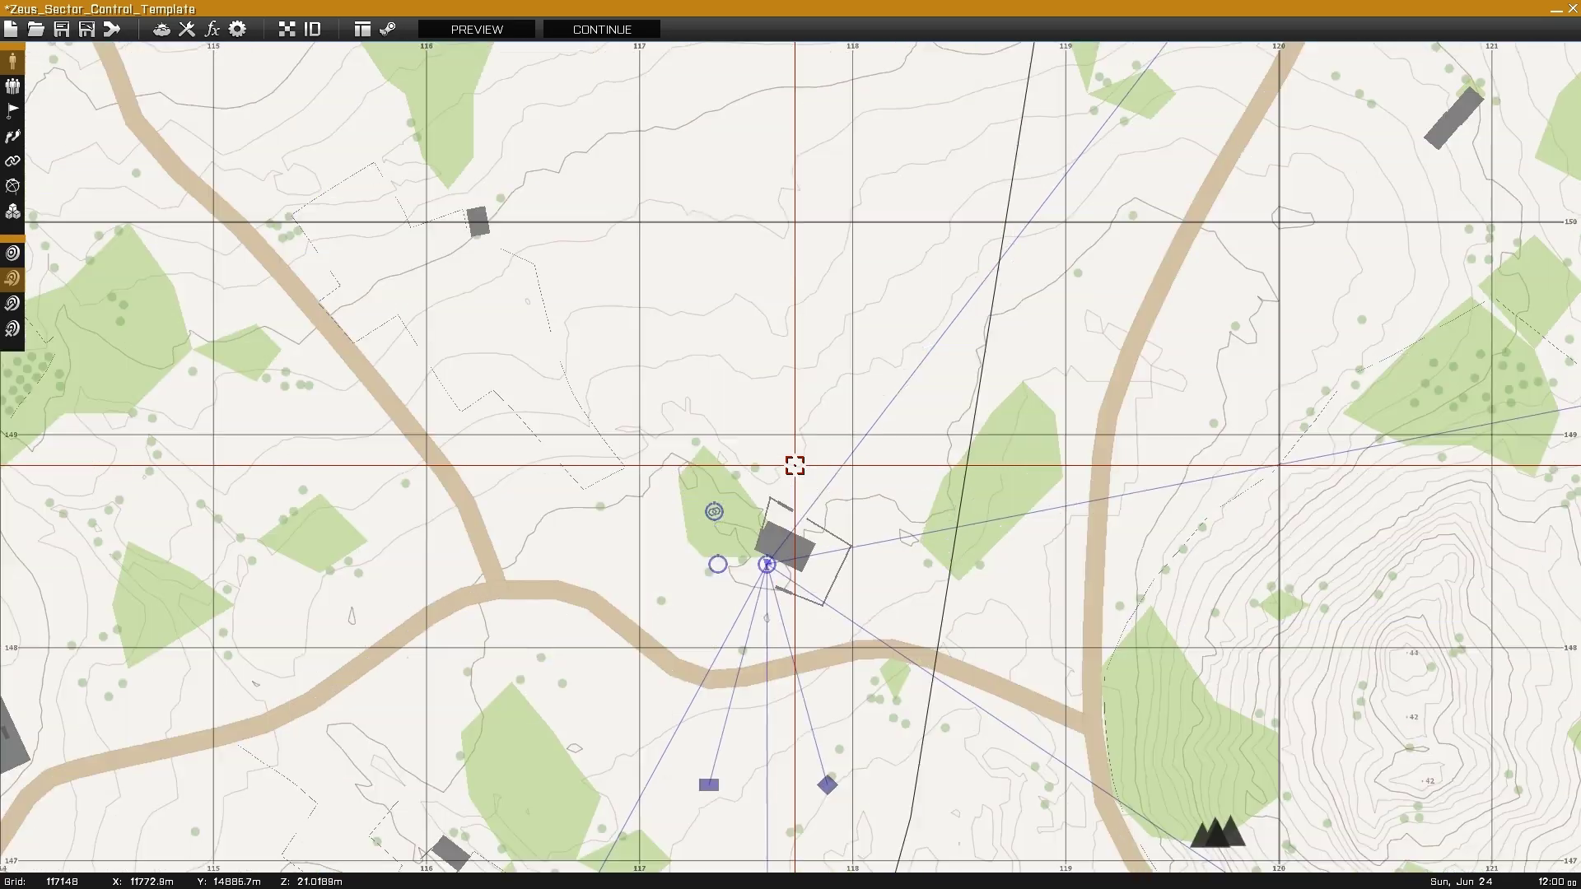
double_click(718, 562)
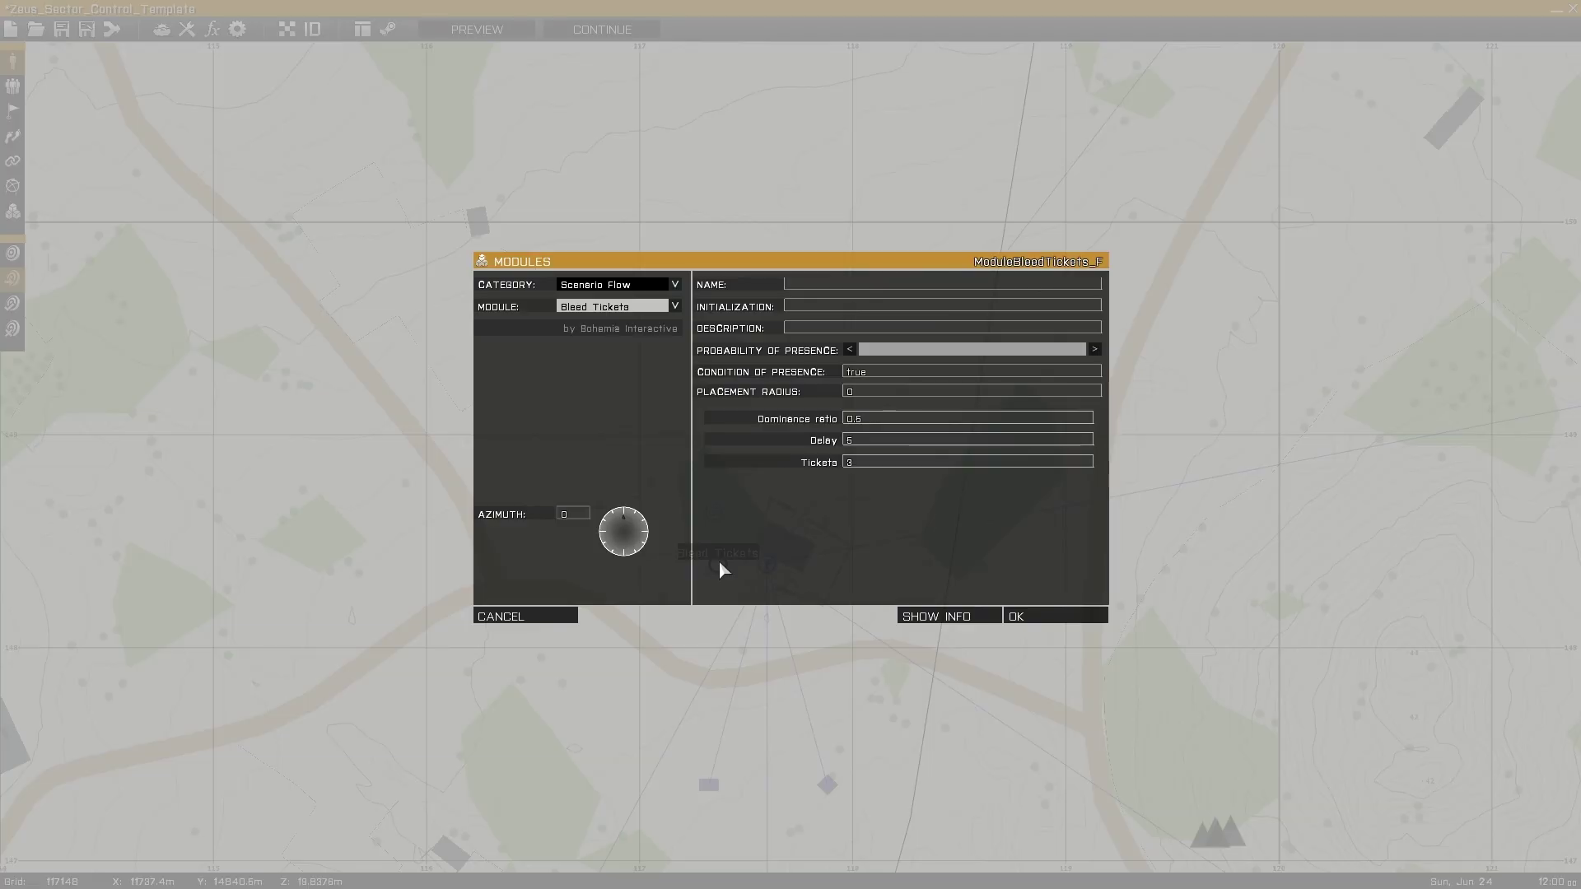
double_click(868, 421)
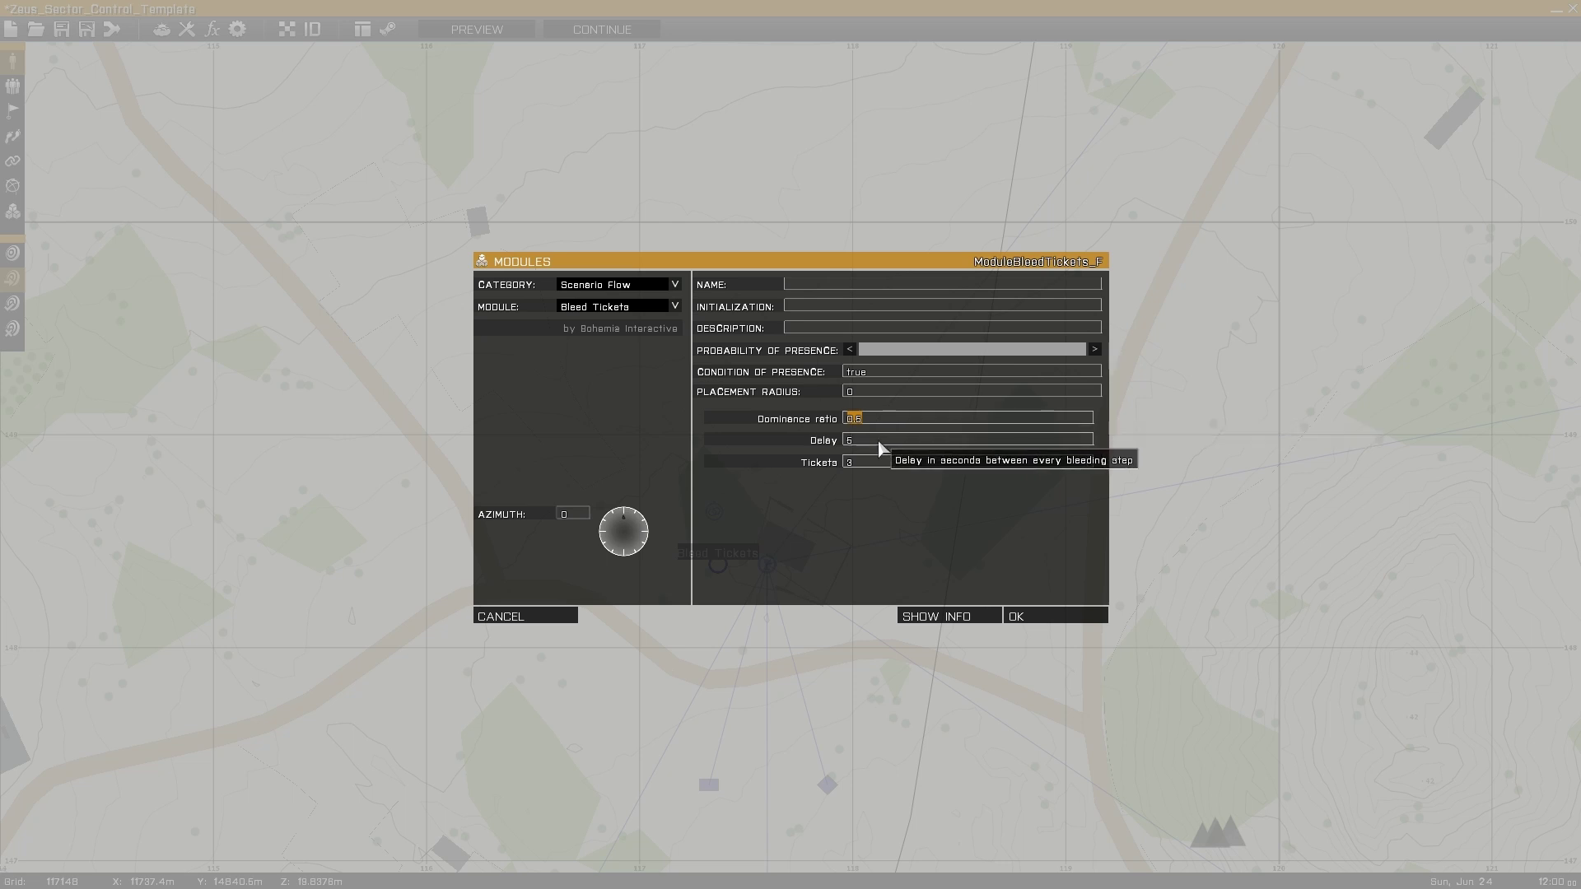
double_click(879, 448)
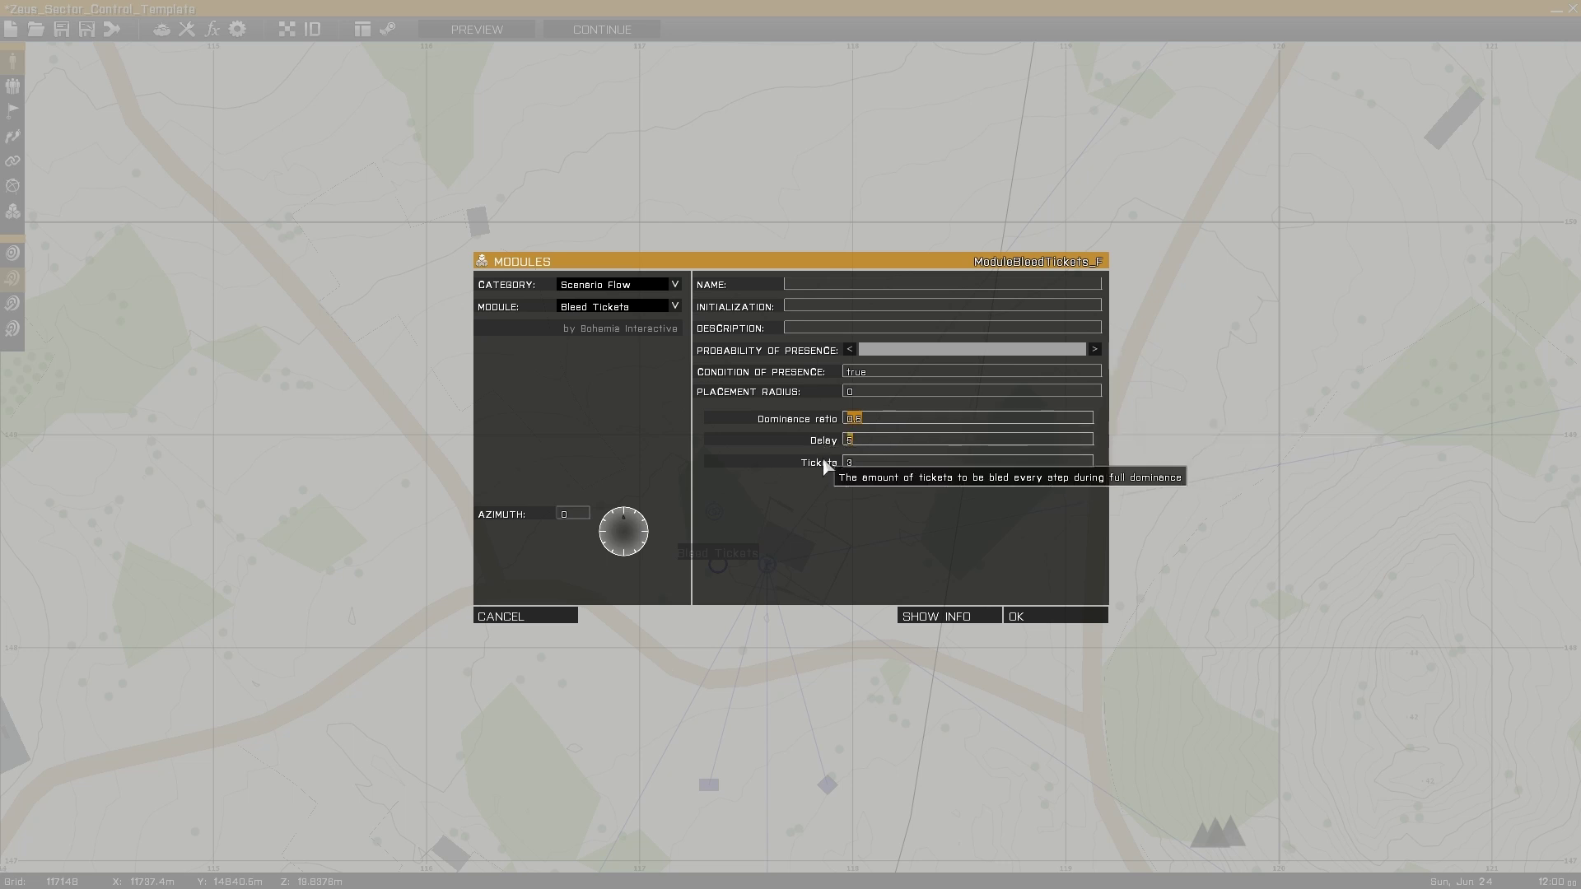
double_click(863, 461)
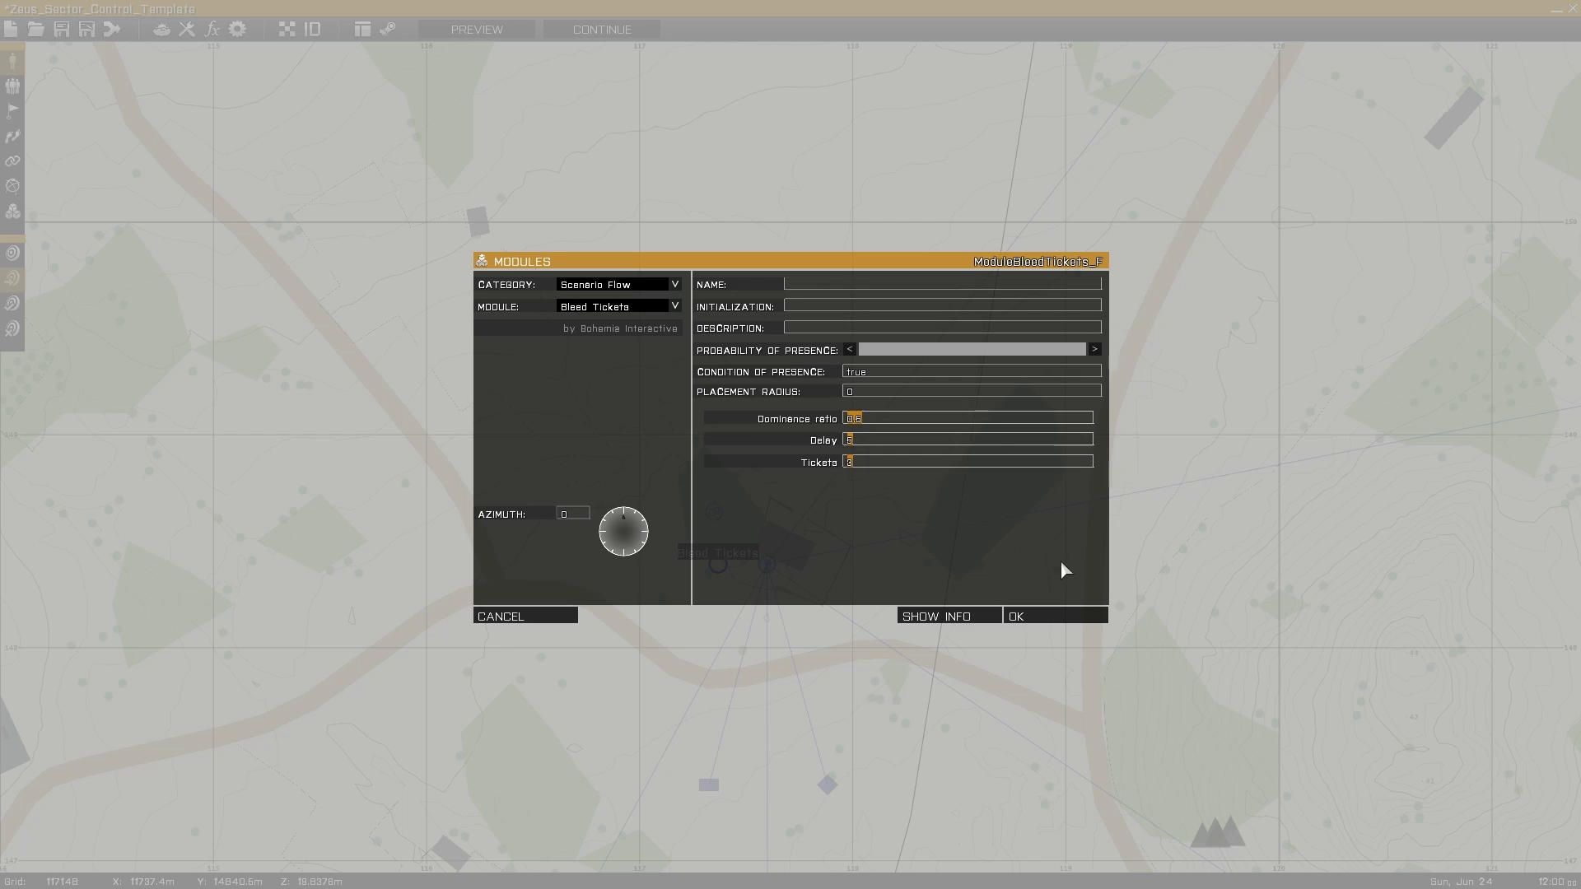
click(1057, 617)
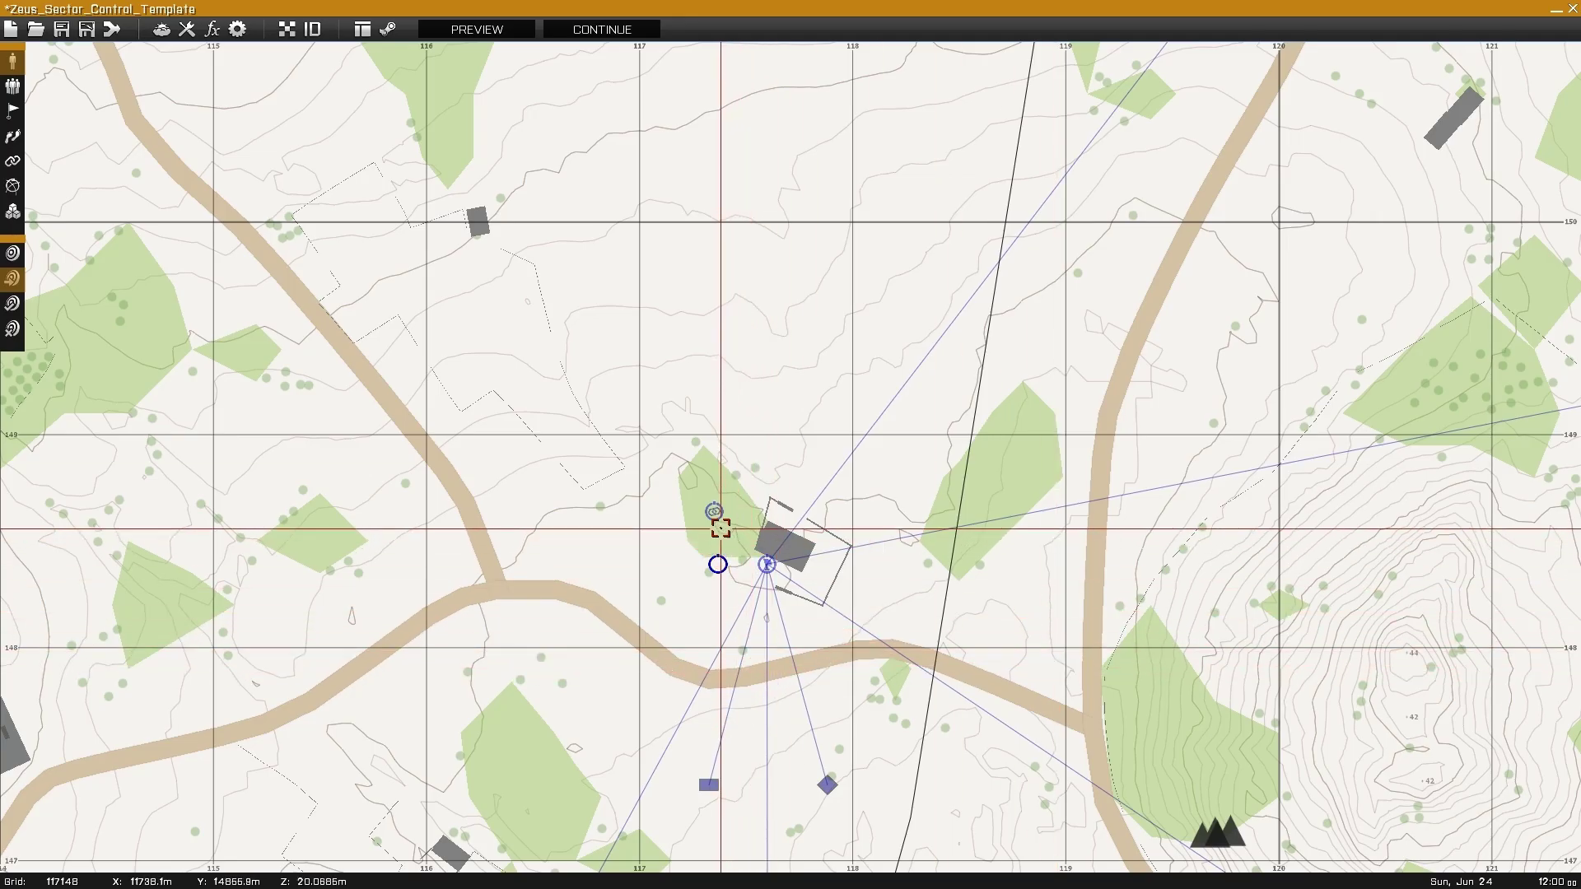
double_click(715, 512)
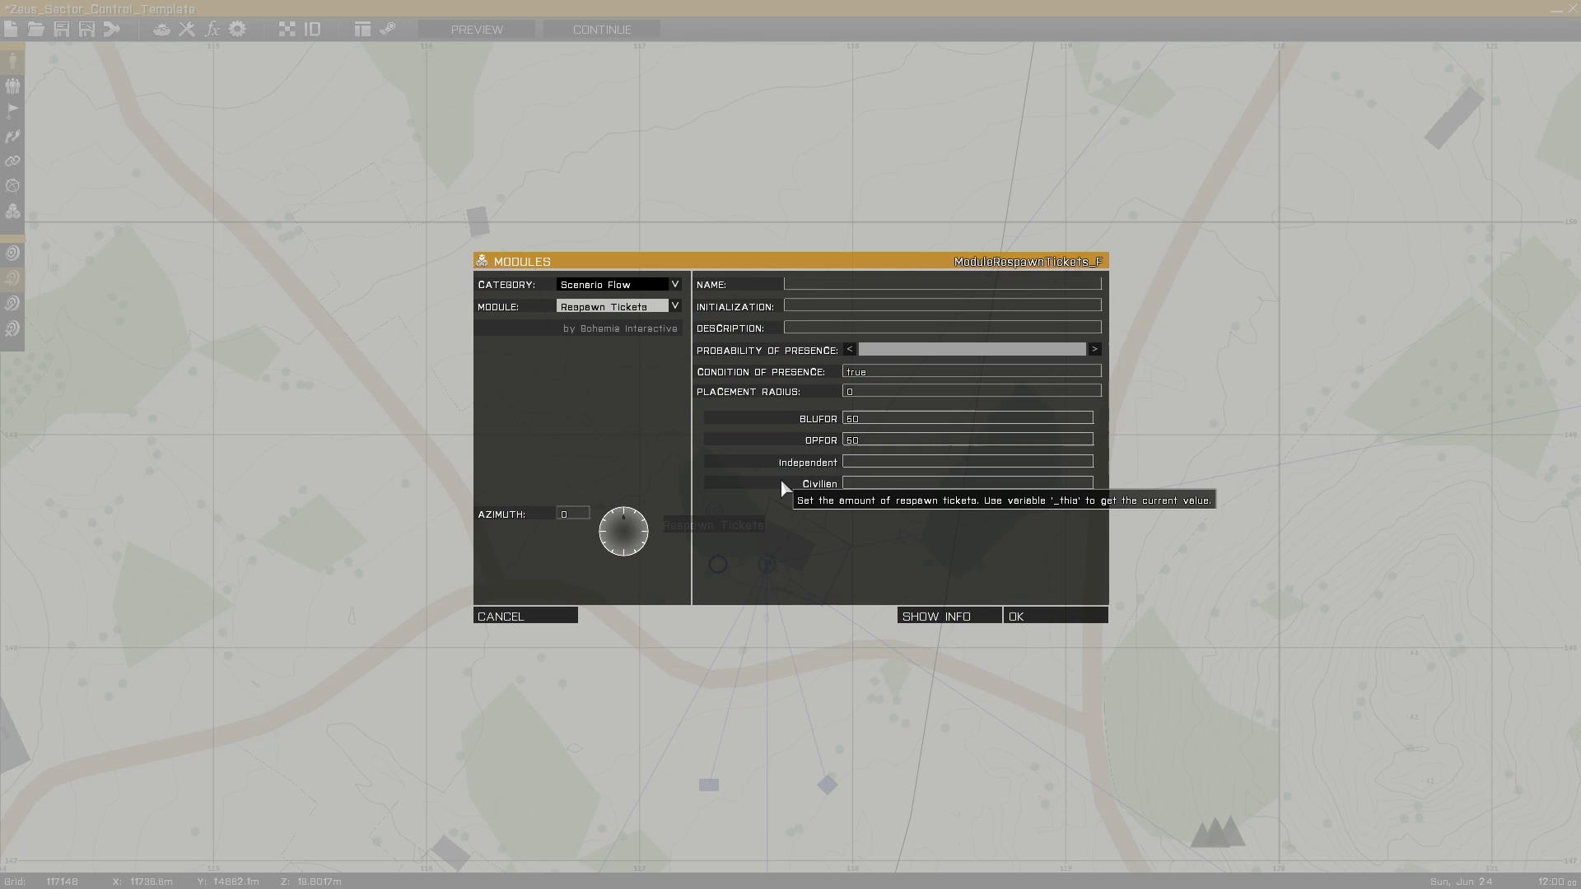
click(1042, 619)
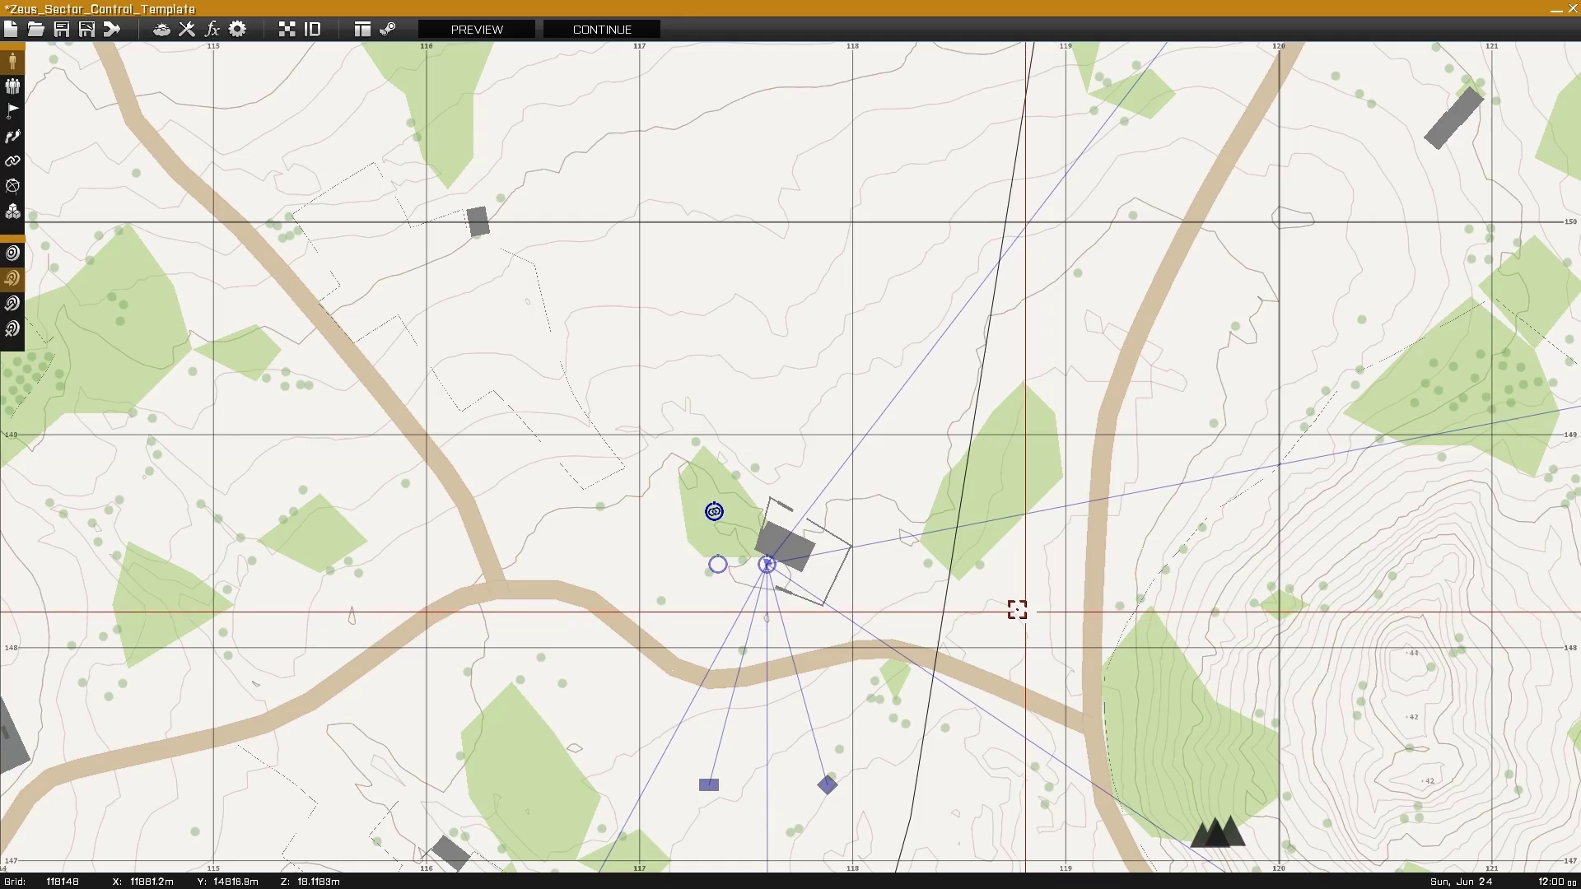
double_click(768, 563)
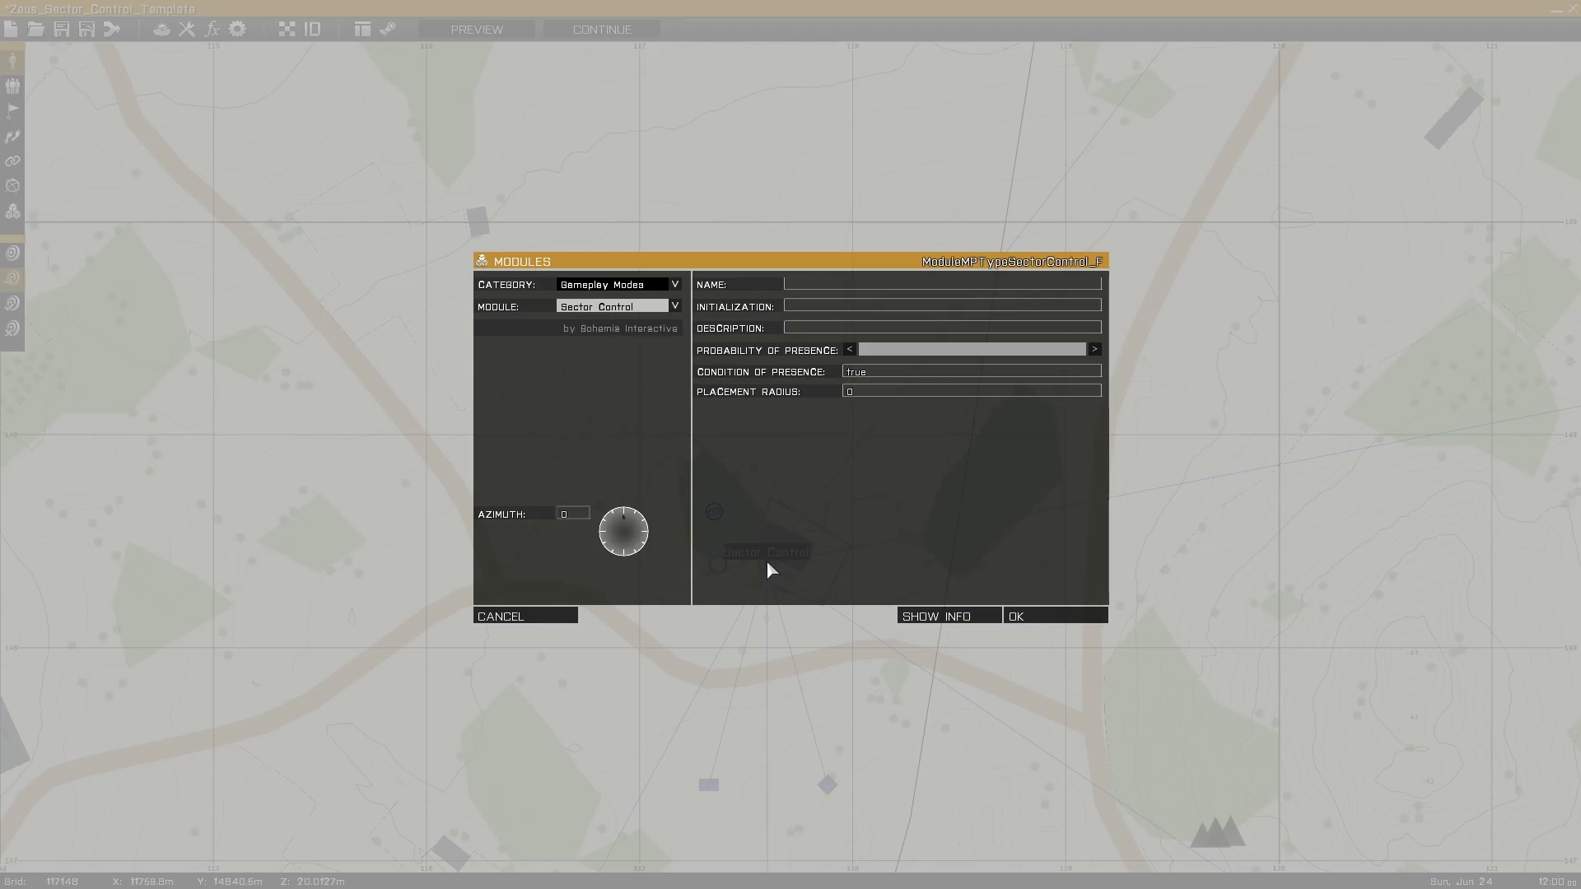
click(619, 285)
click(619, 288)
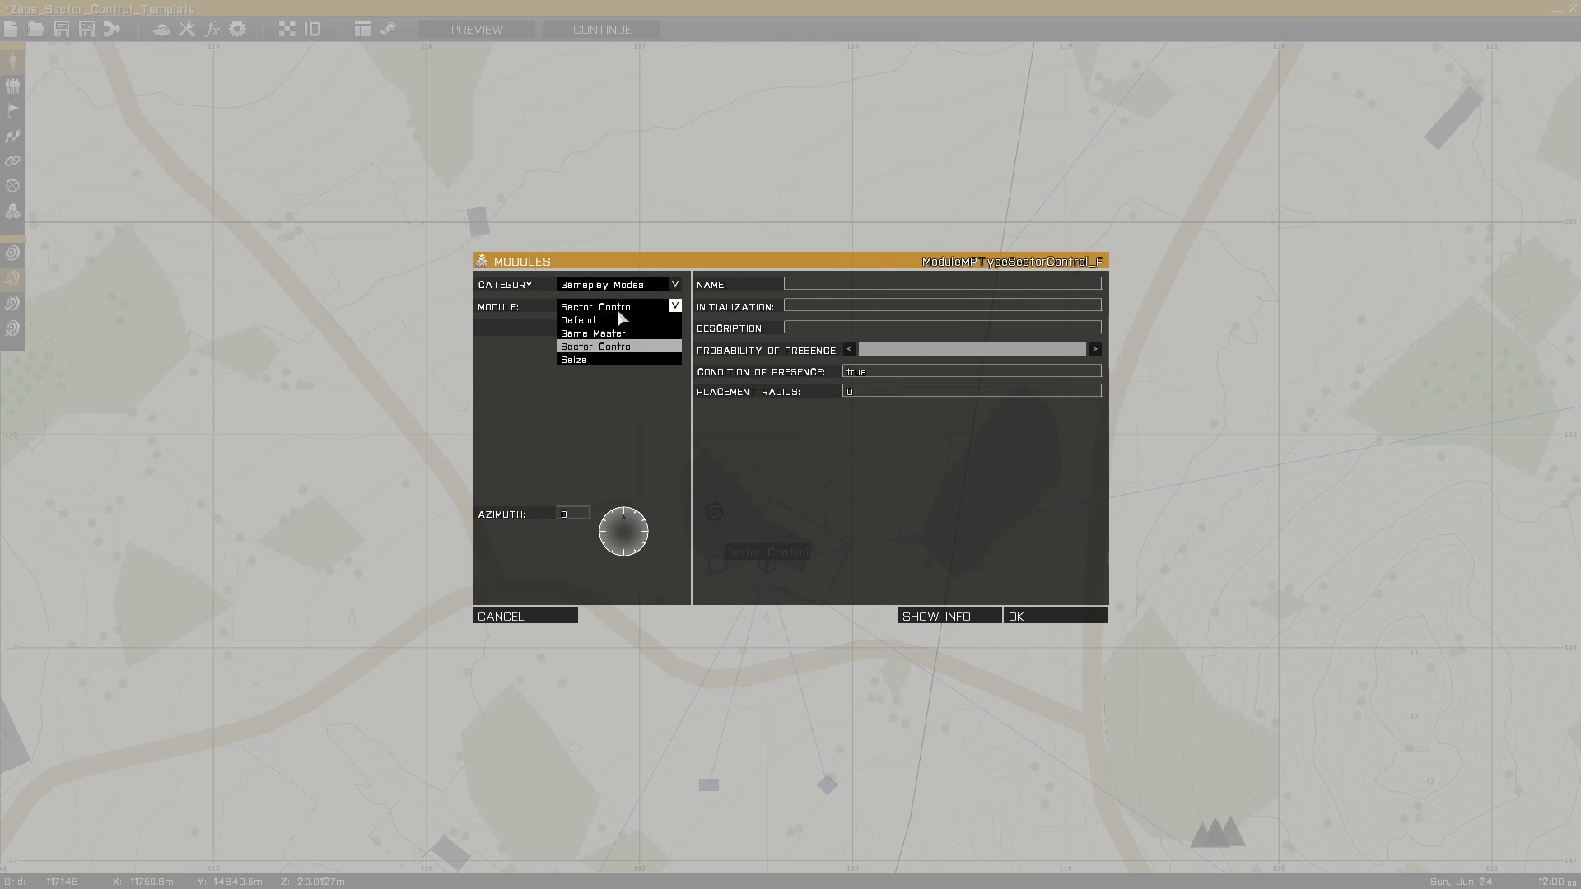
click(618, 309)
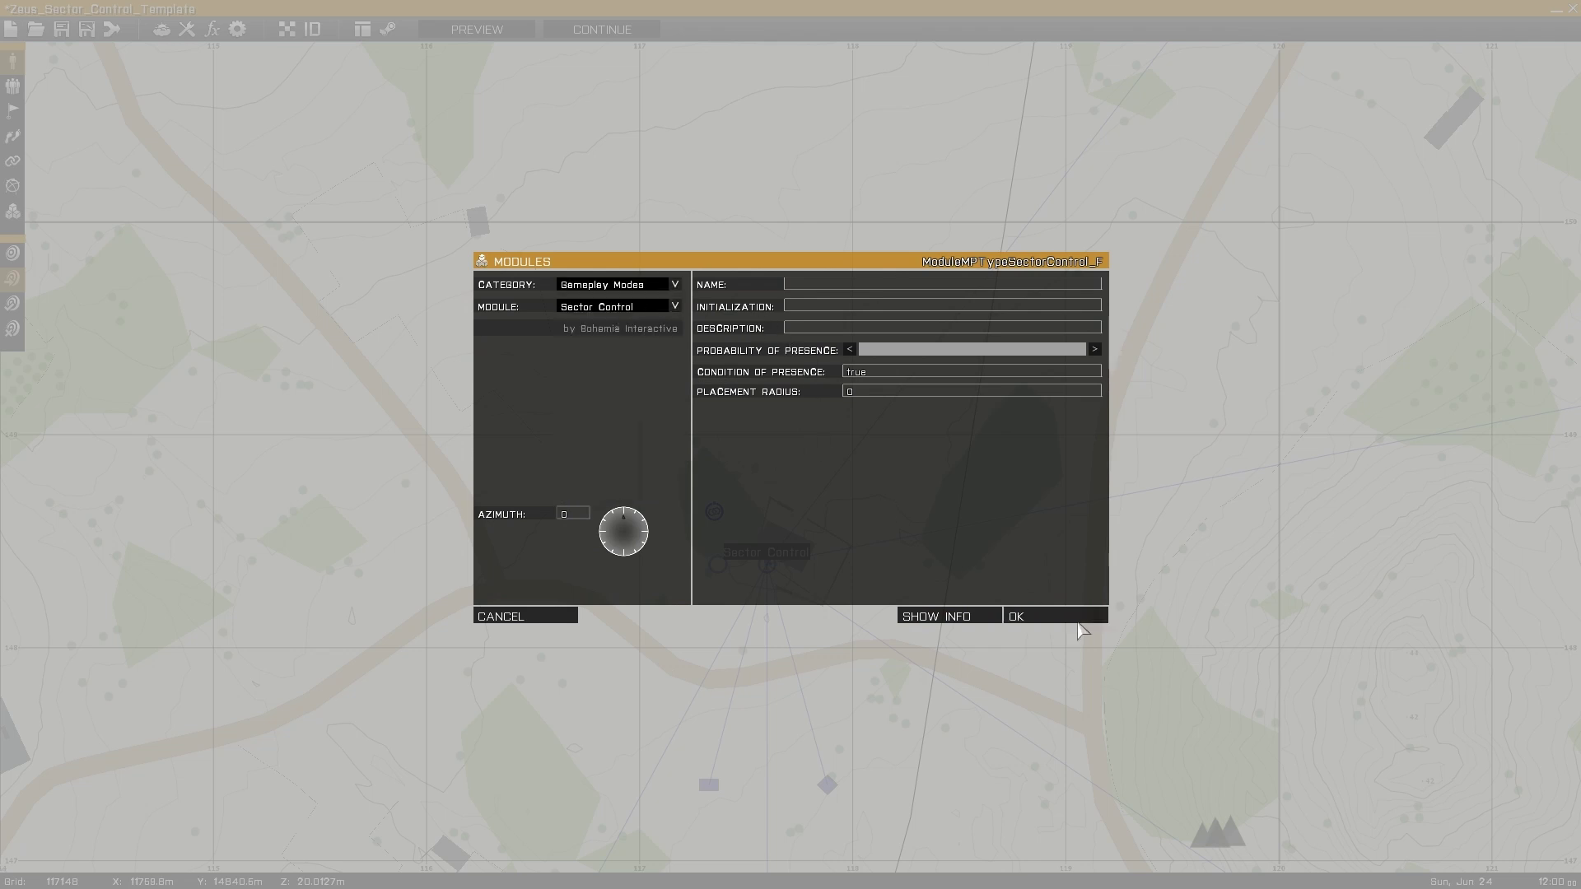
click(1071, 617)
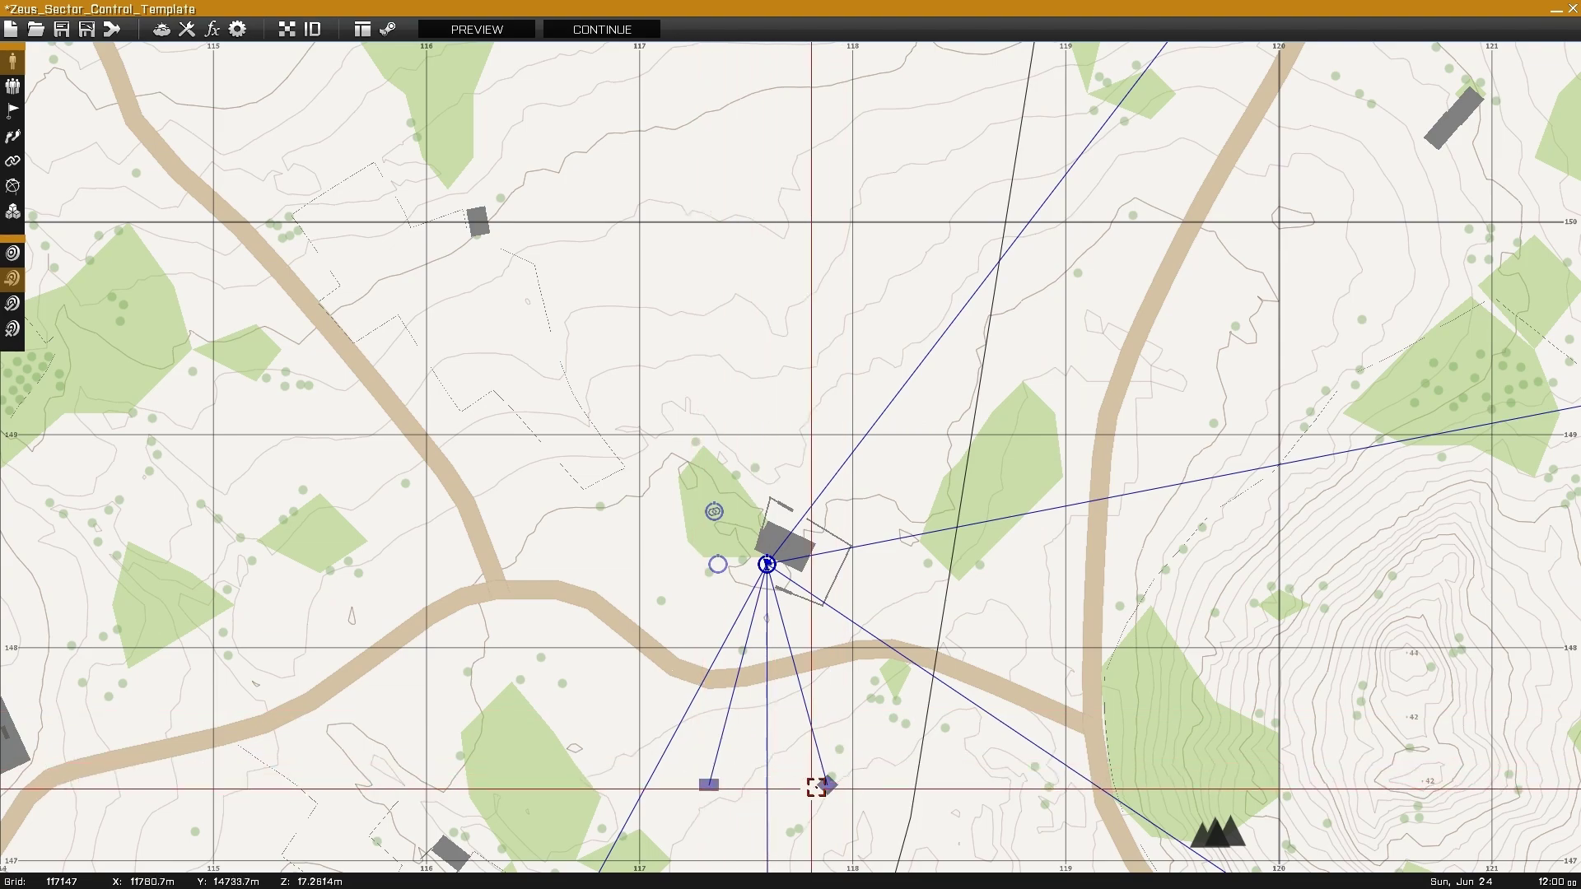
scroll(709, 459, down, 6)
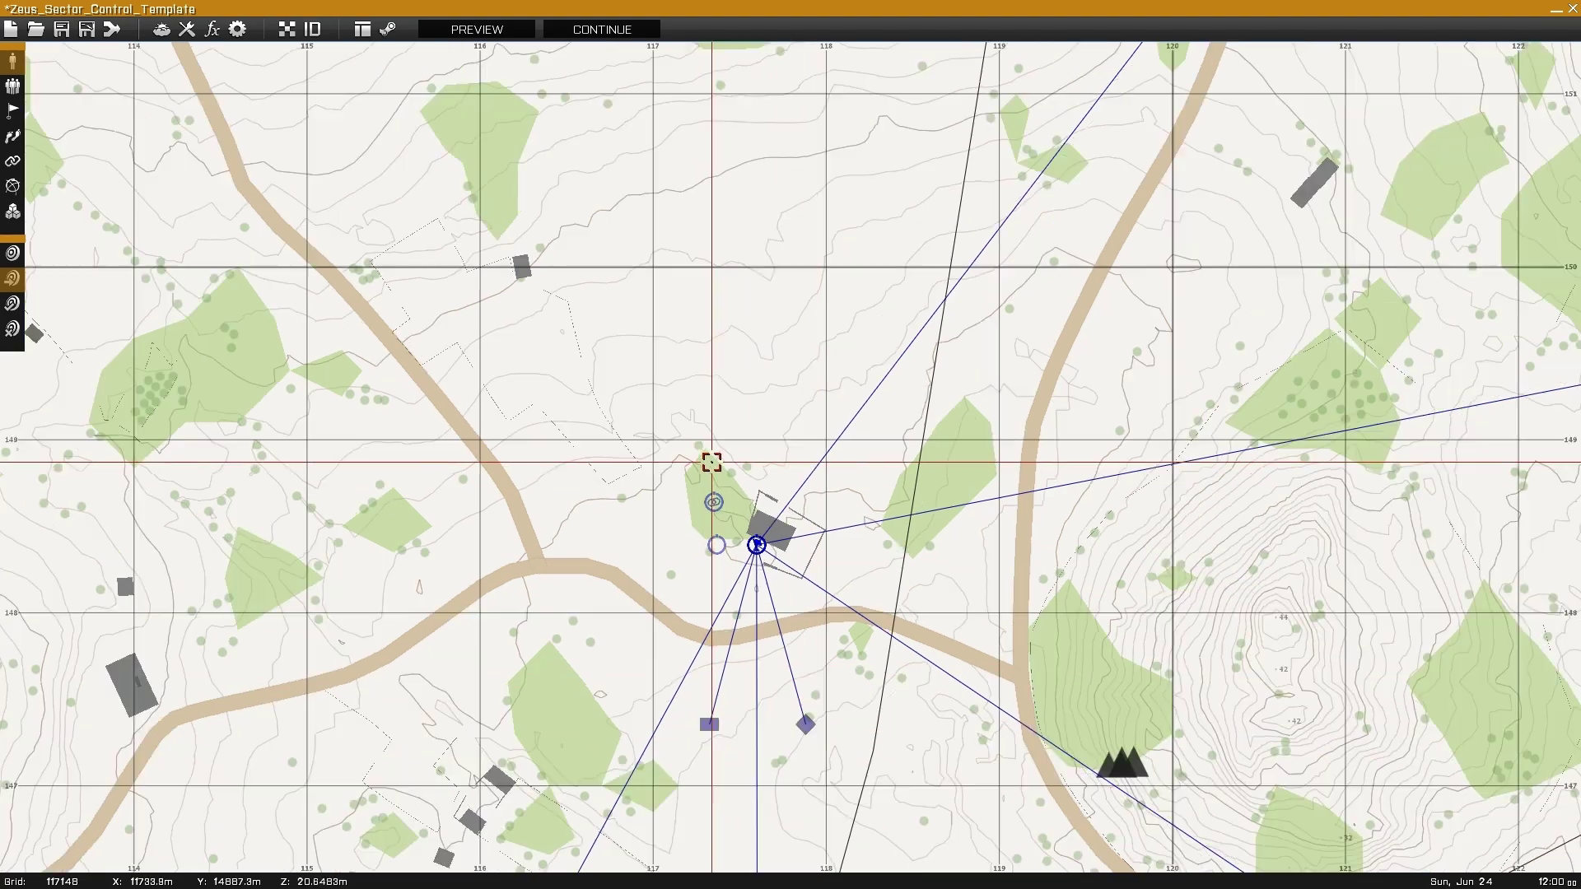
scroll(580, 723, up, 10)
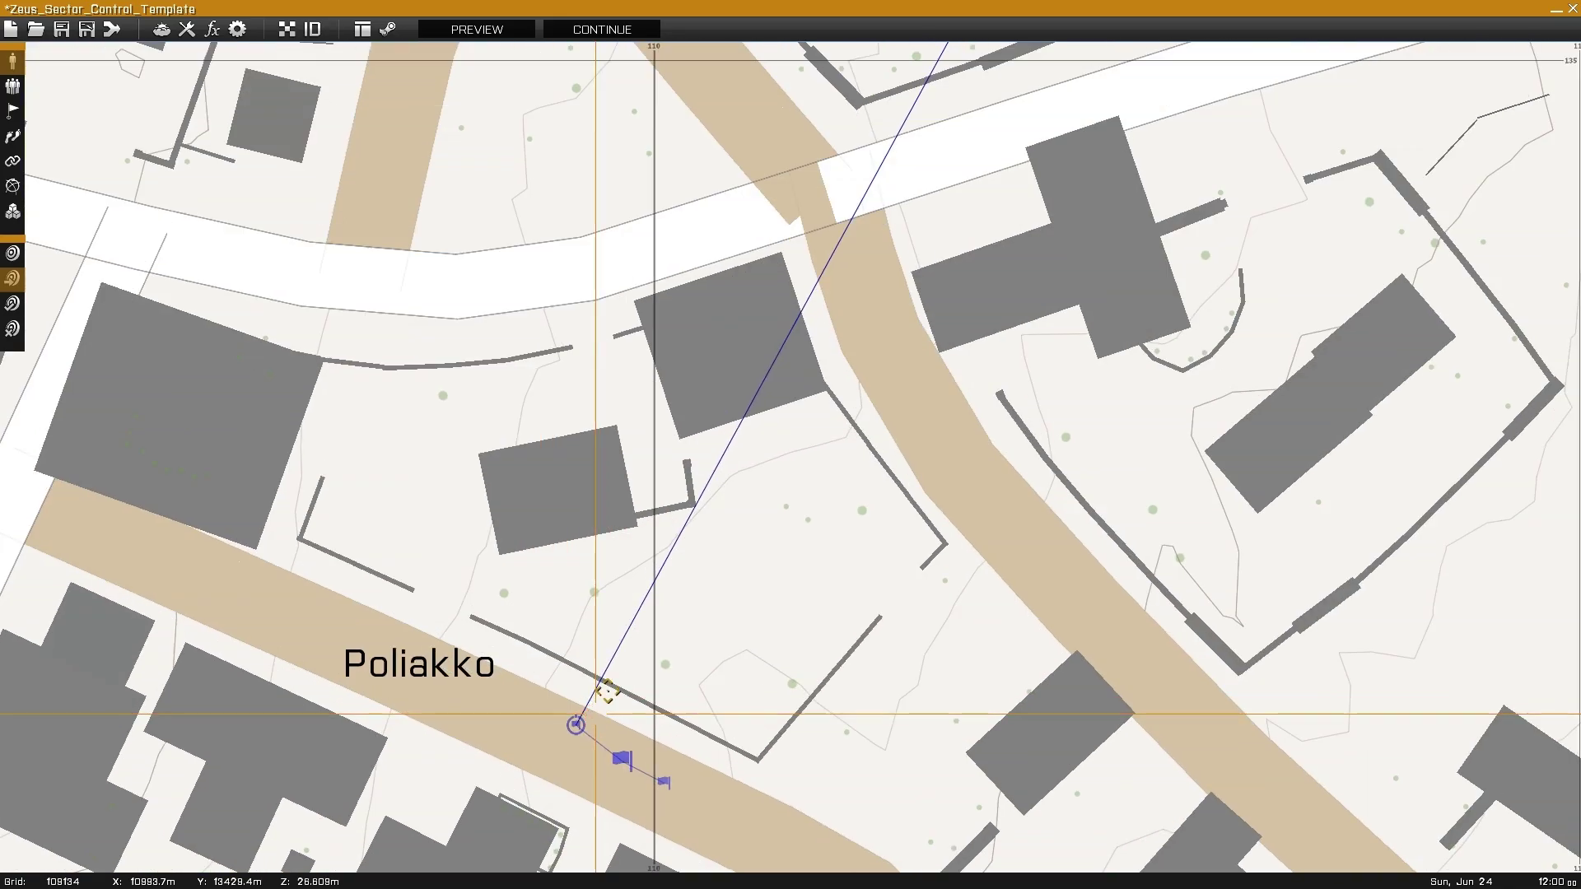
right_drag(595, 714, 626, 576)
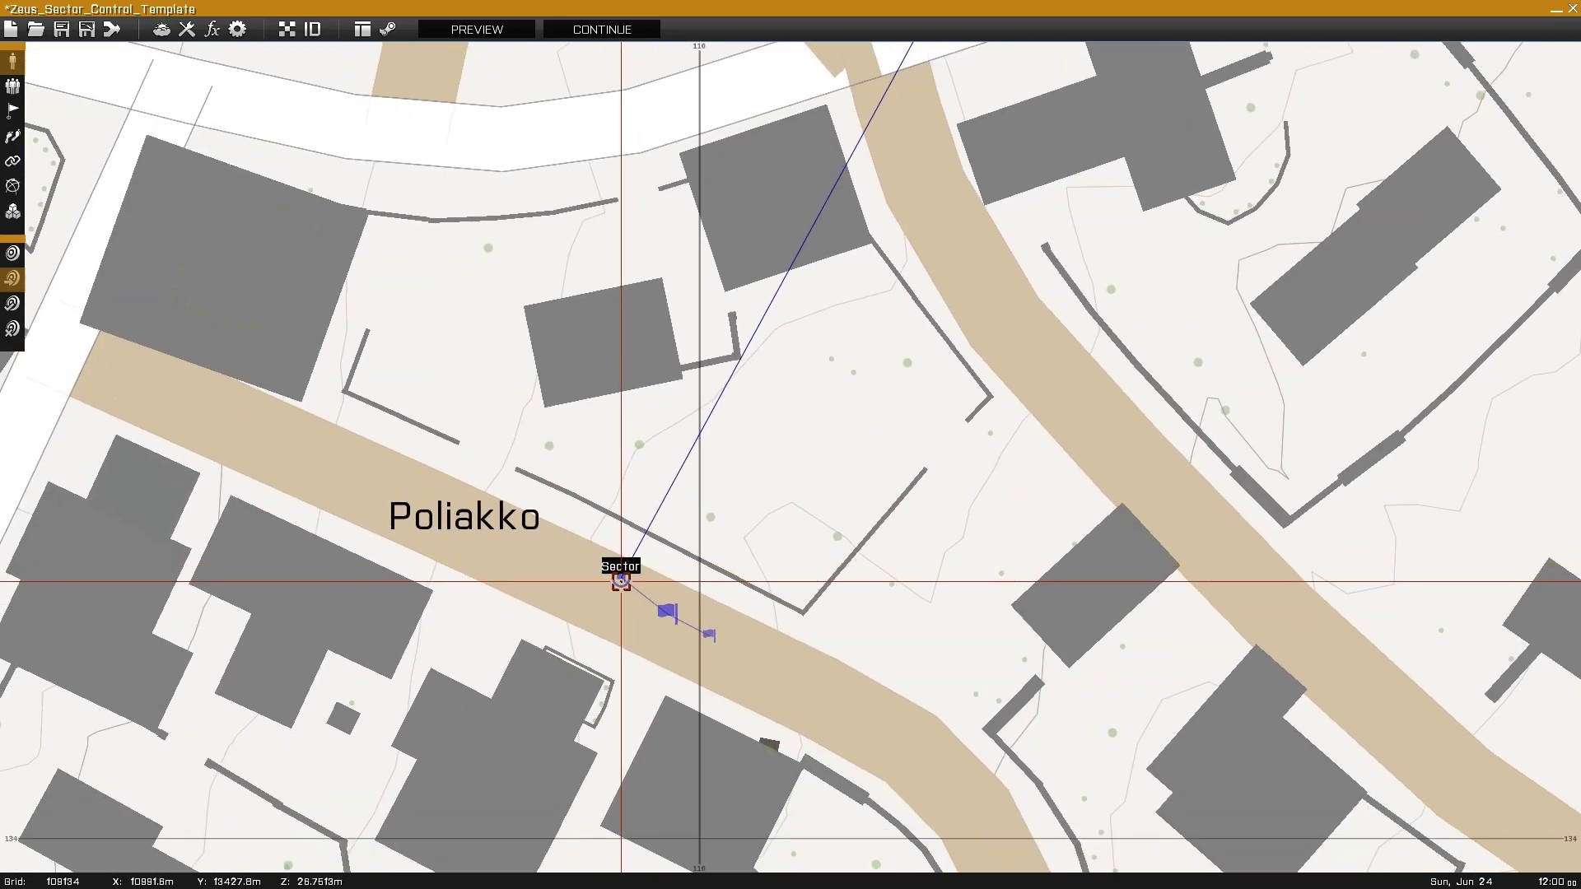
double_click(621, 577)
click(614, 286)
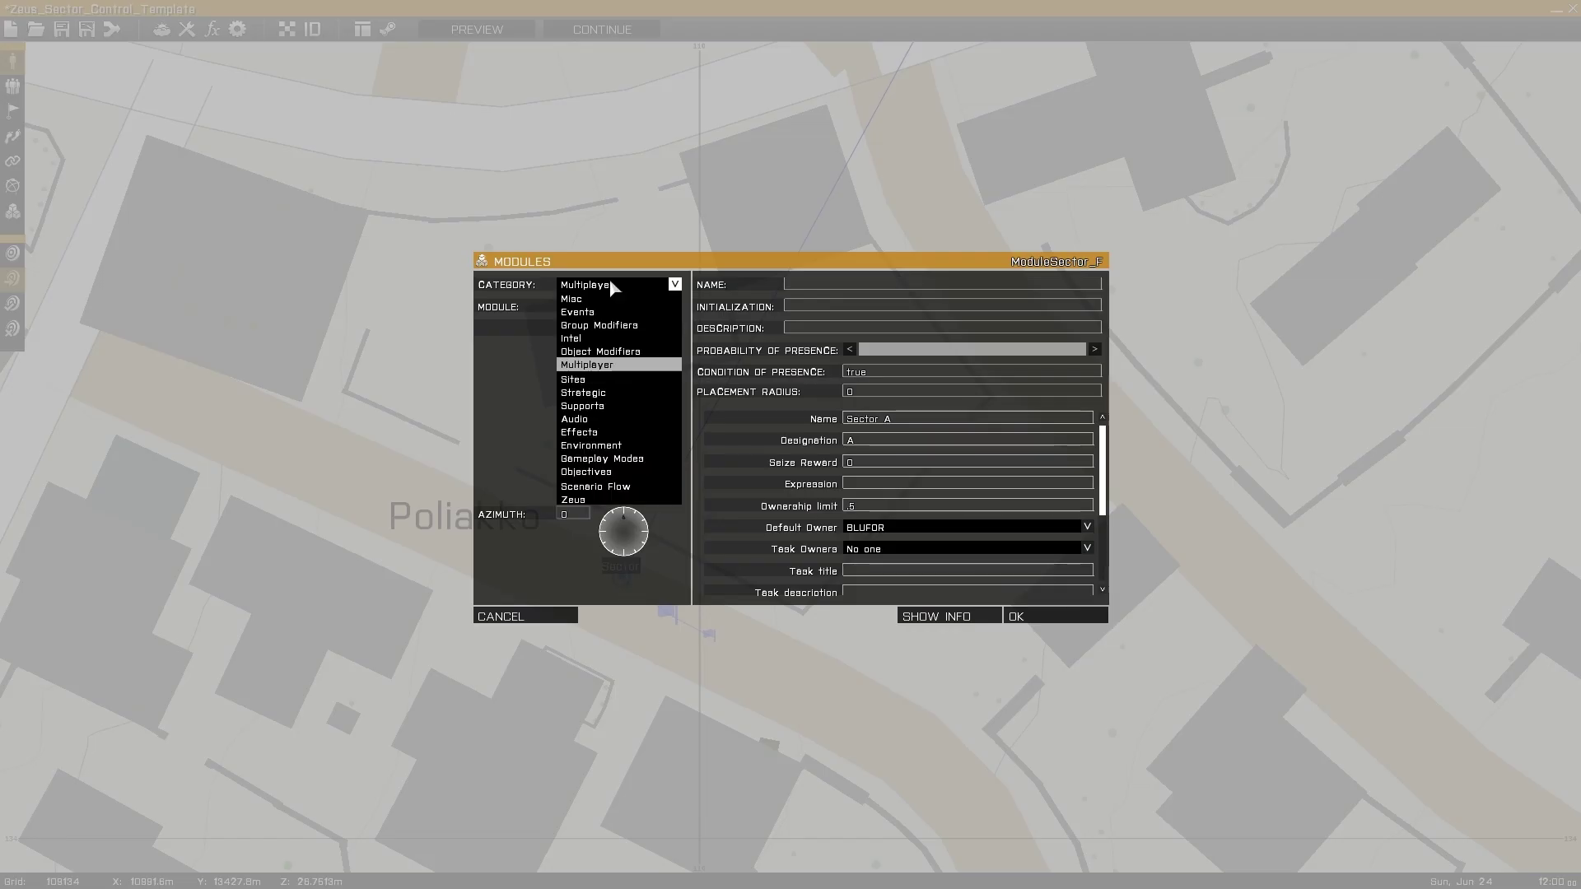
click(609, 280)
click(613, 308)
click(612, 312)
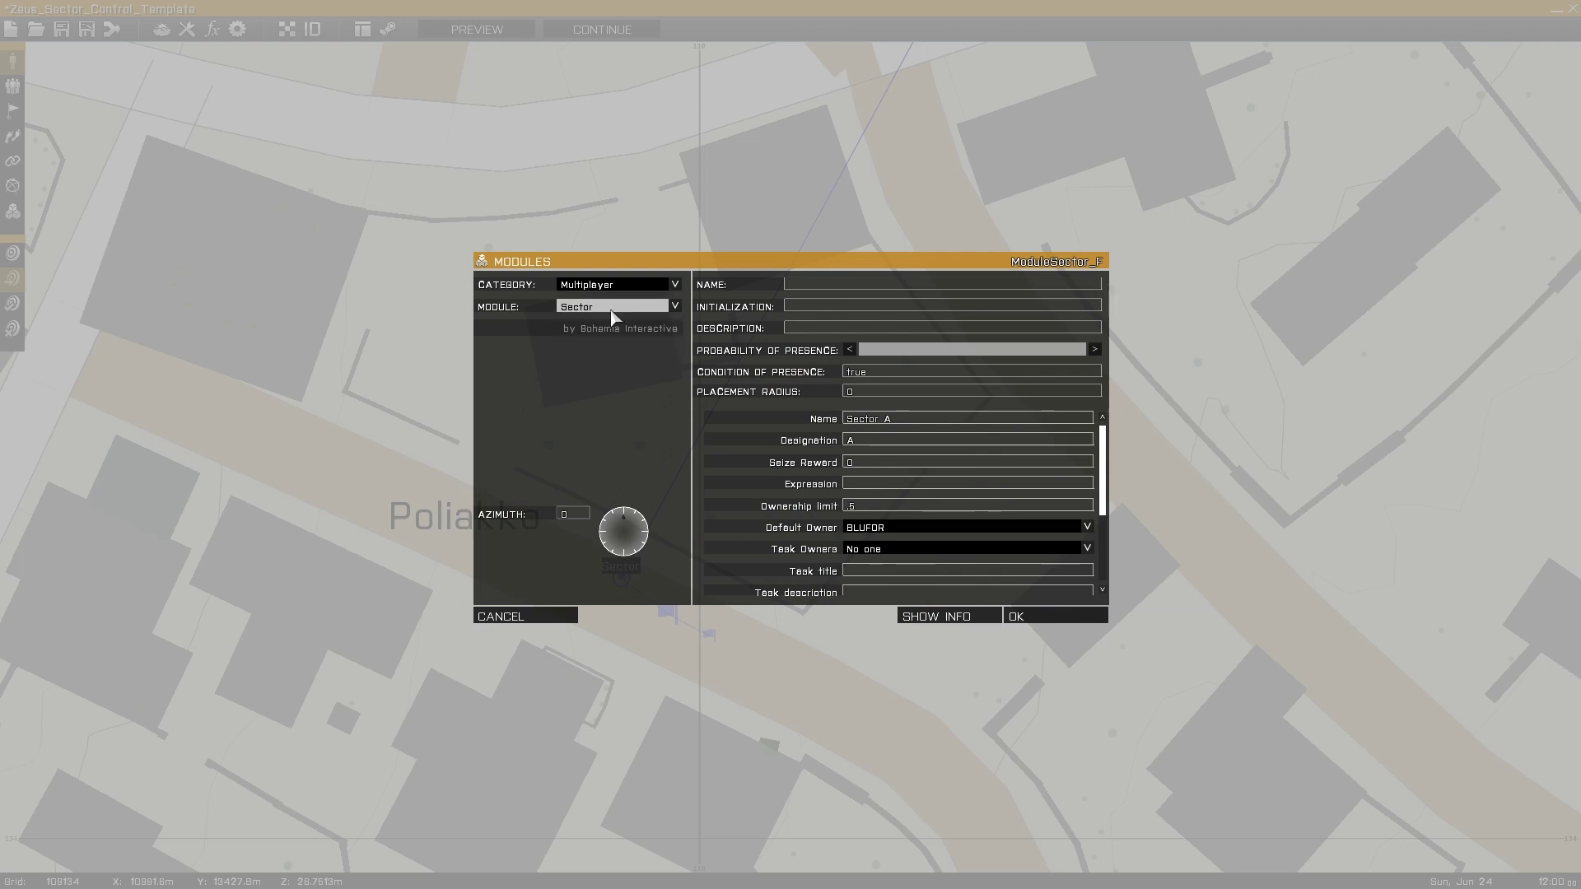
click(891, 420)
click(883, 442)
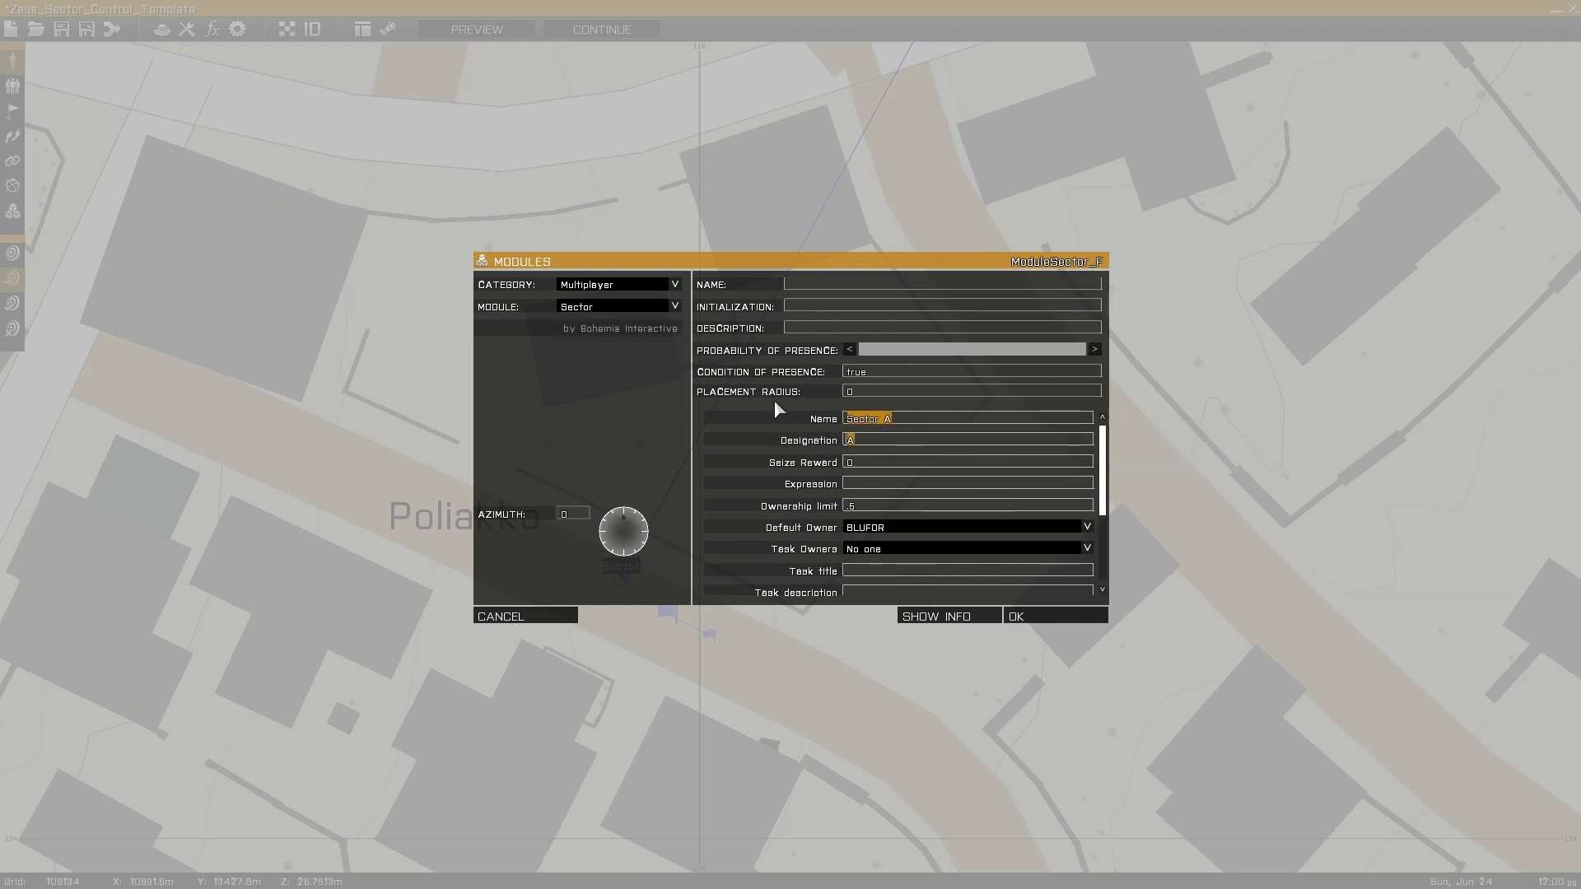
click(878, 529)
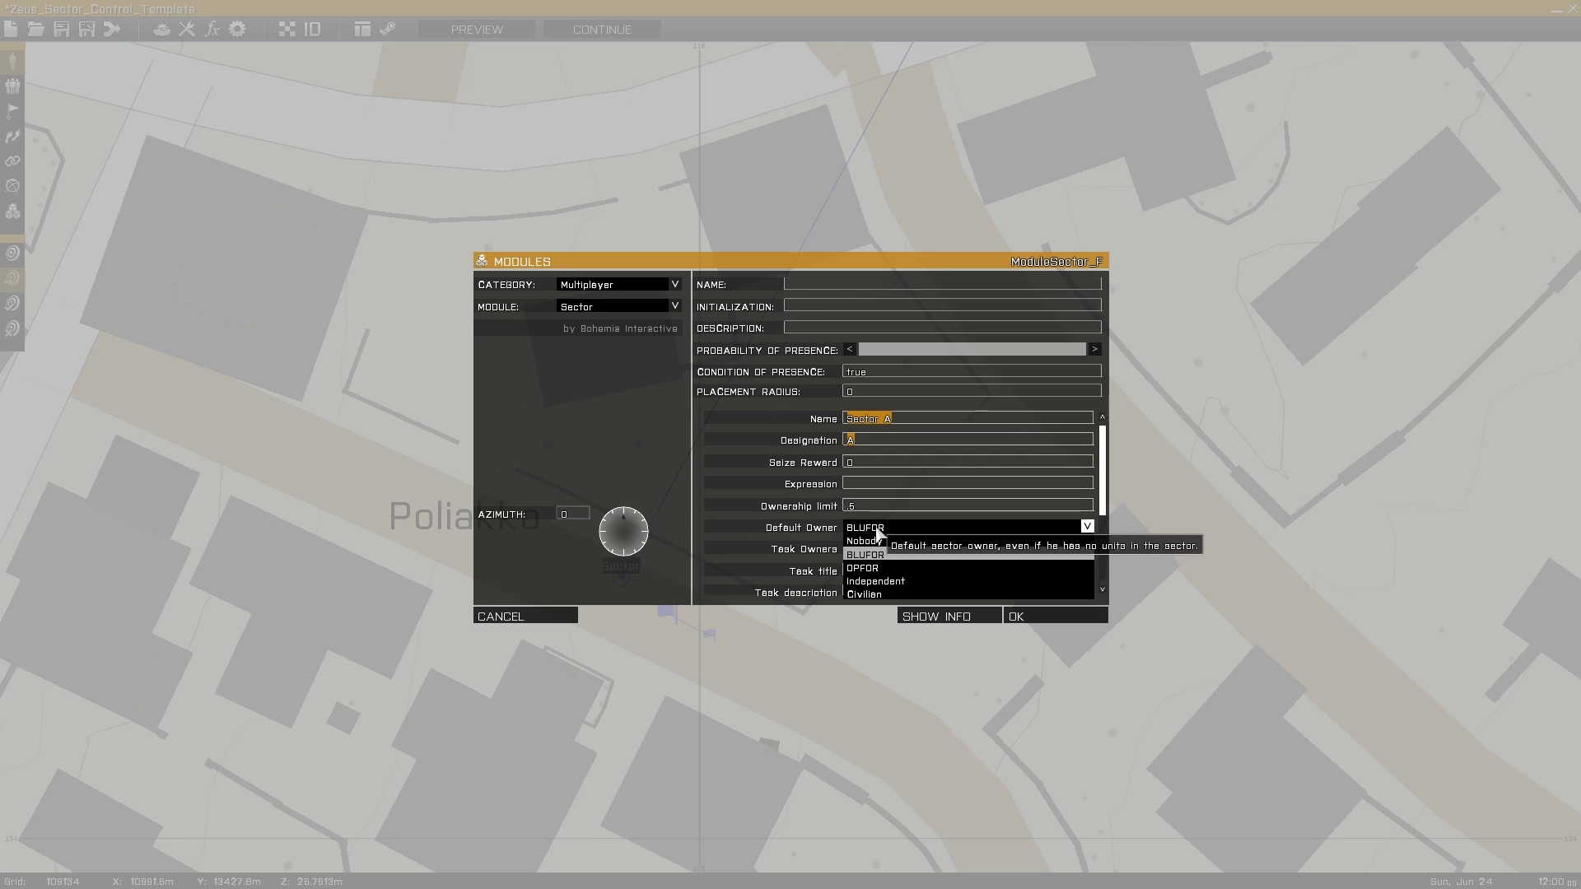
click(895, 528)
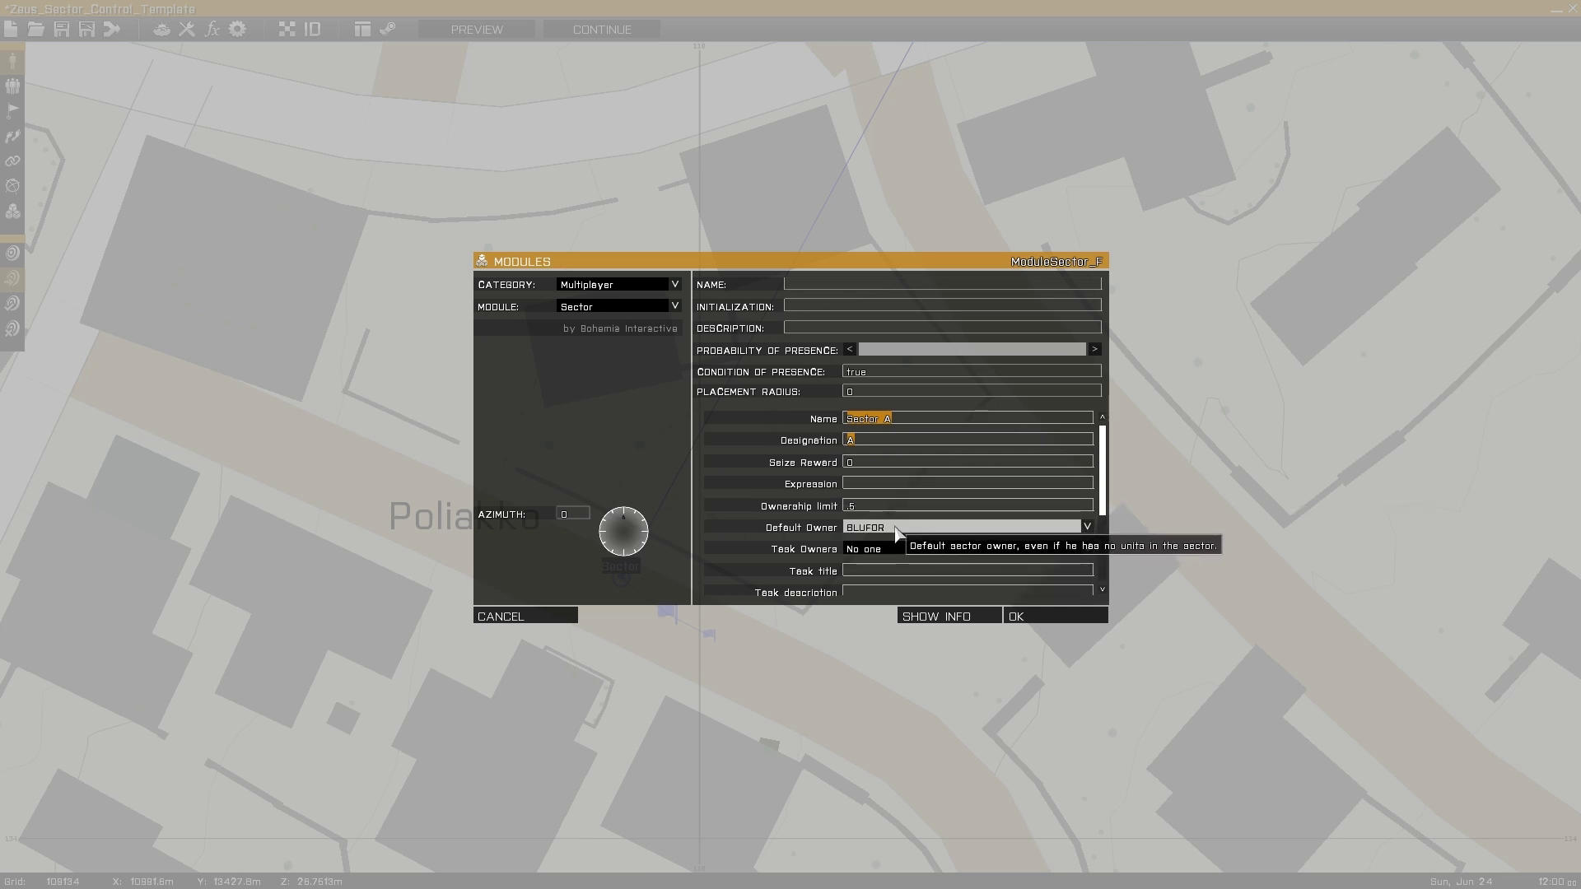
key(Return)
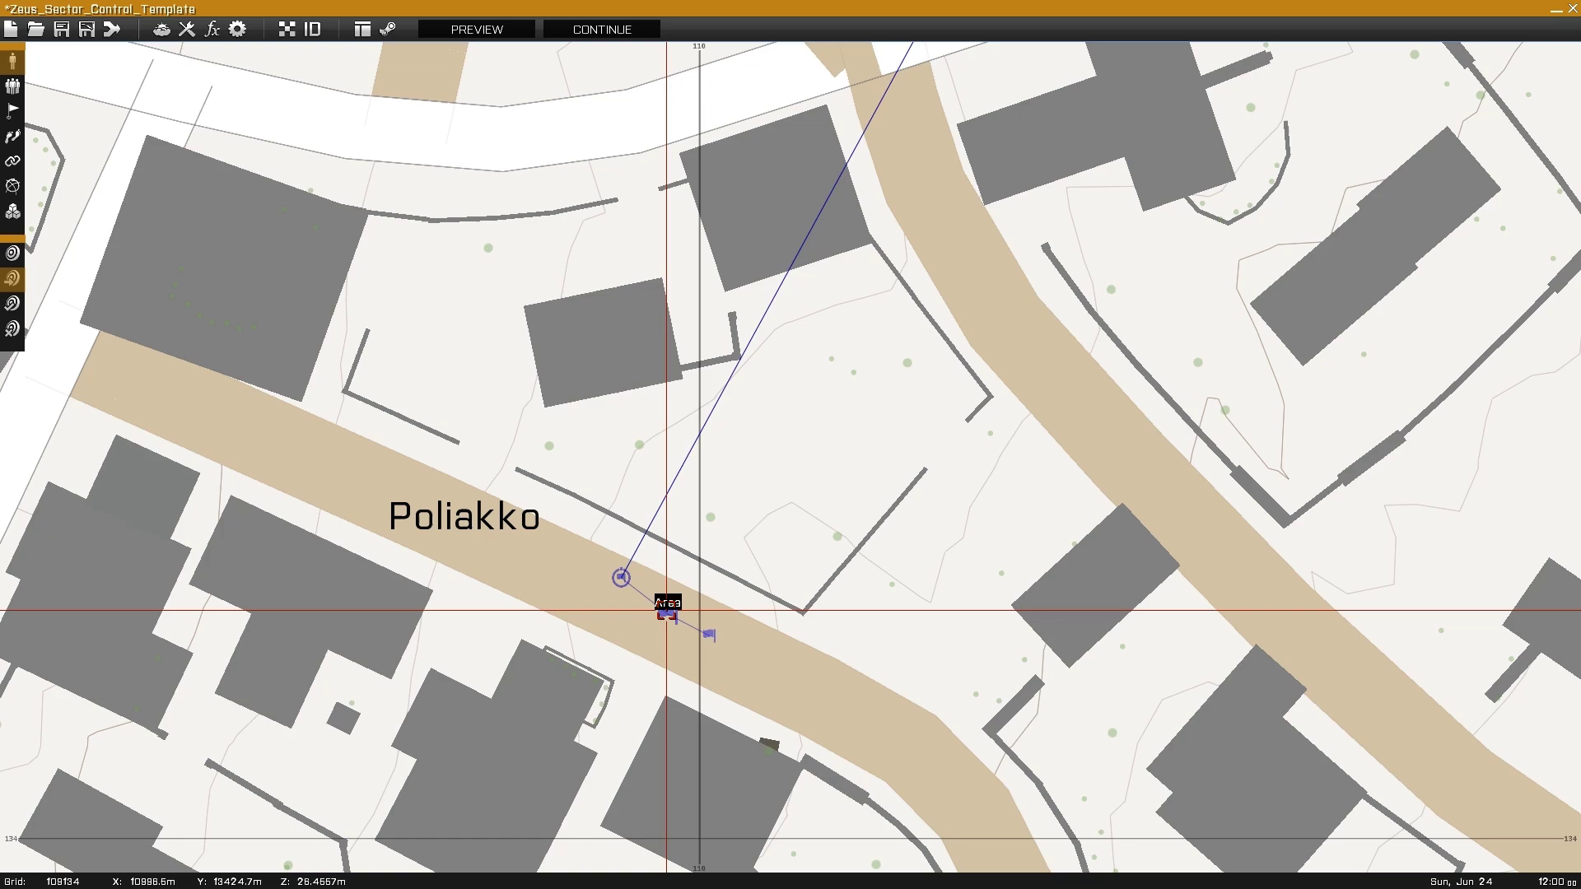
double_click(707, 633)
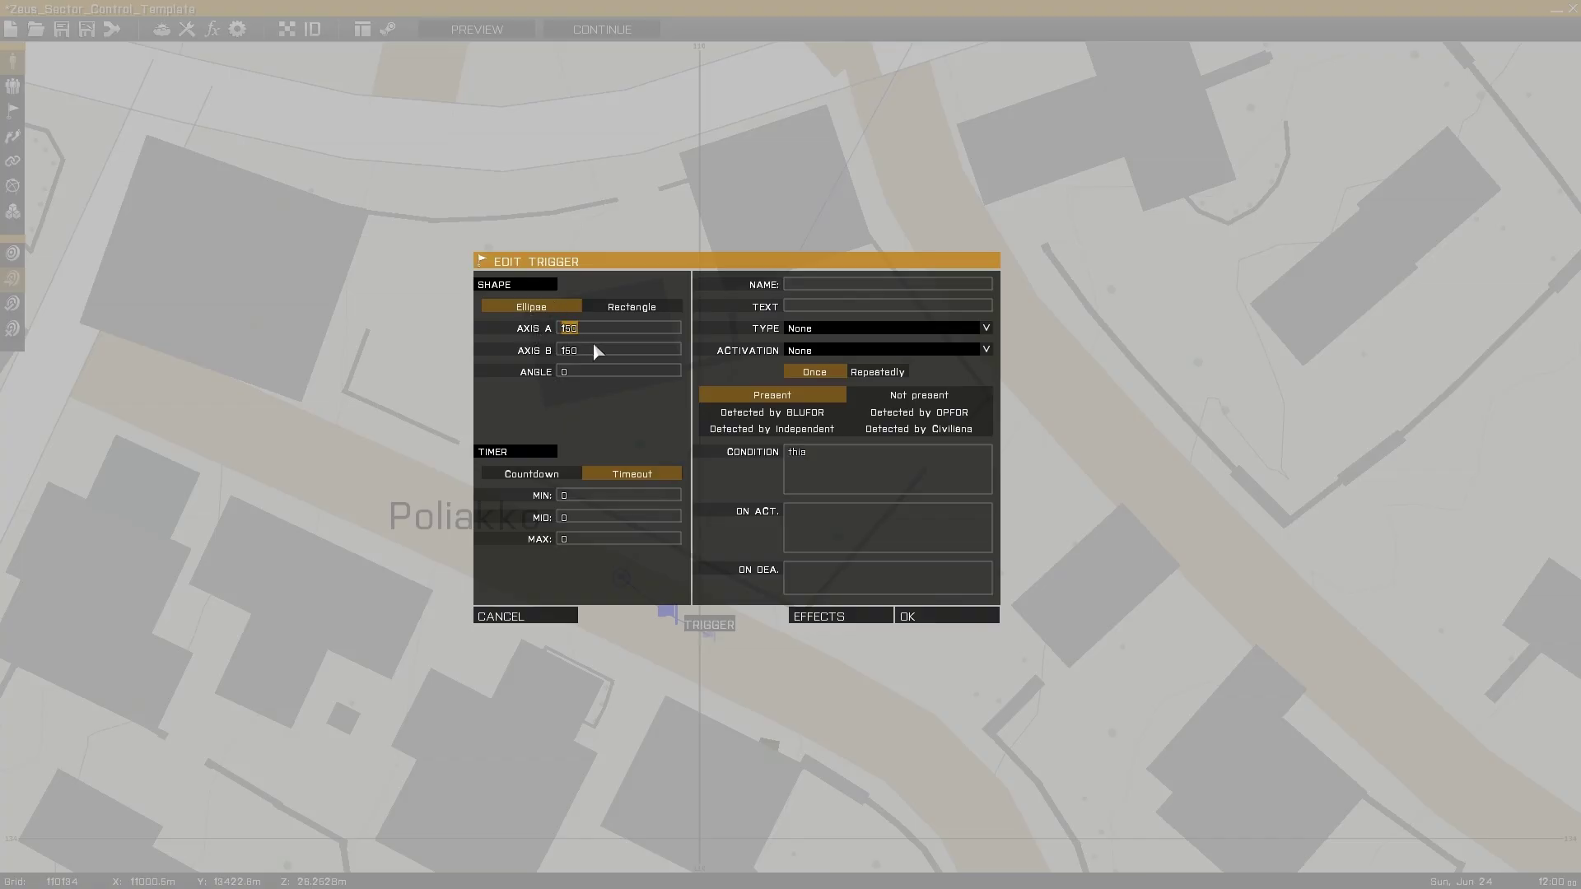
key(Tab)
key(Return)
scroll(677, 346, down, 6)
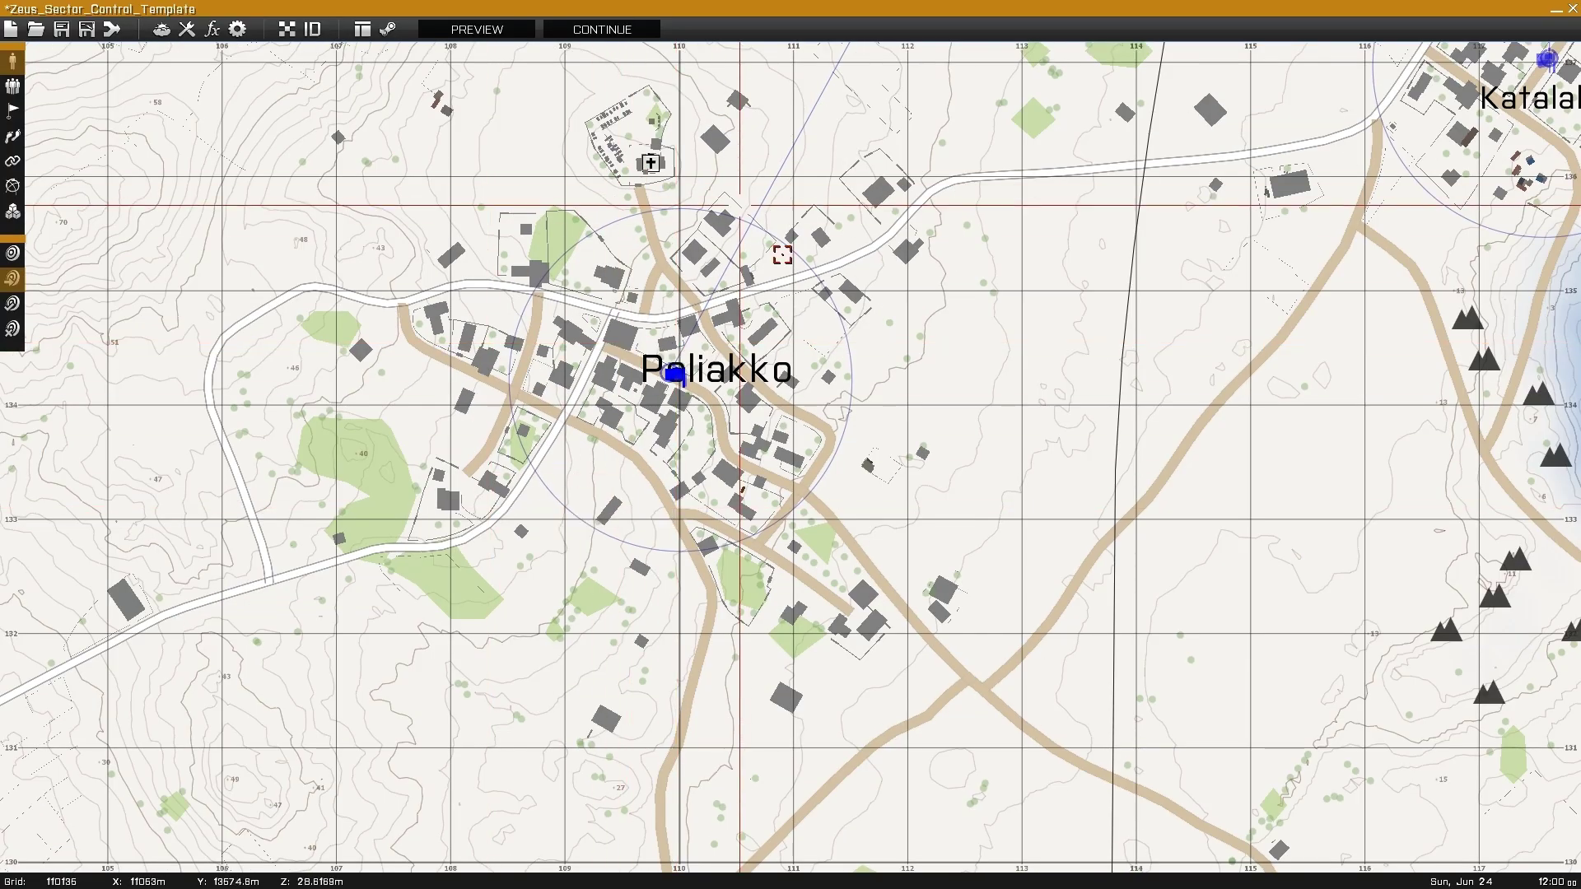
- Check the Neochori Sector C module's default owner, Nobody, and close it unchanged
right_drag(739, 205, 517, 477)
scroll(690, 462, down, 3)
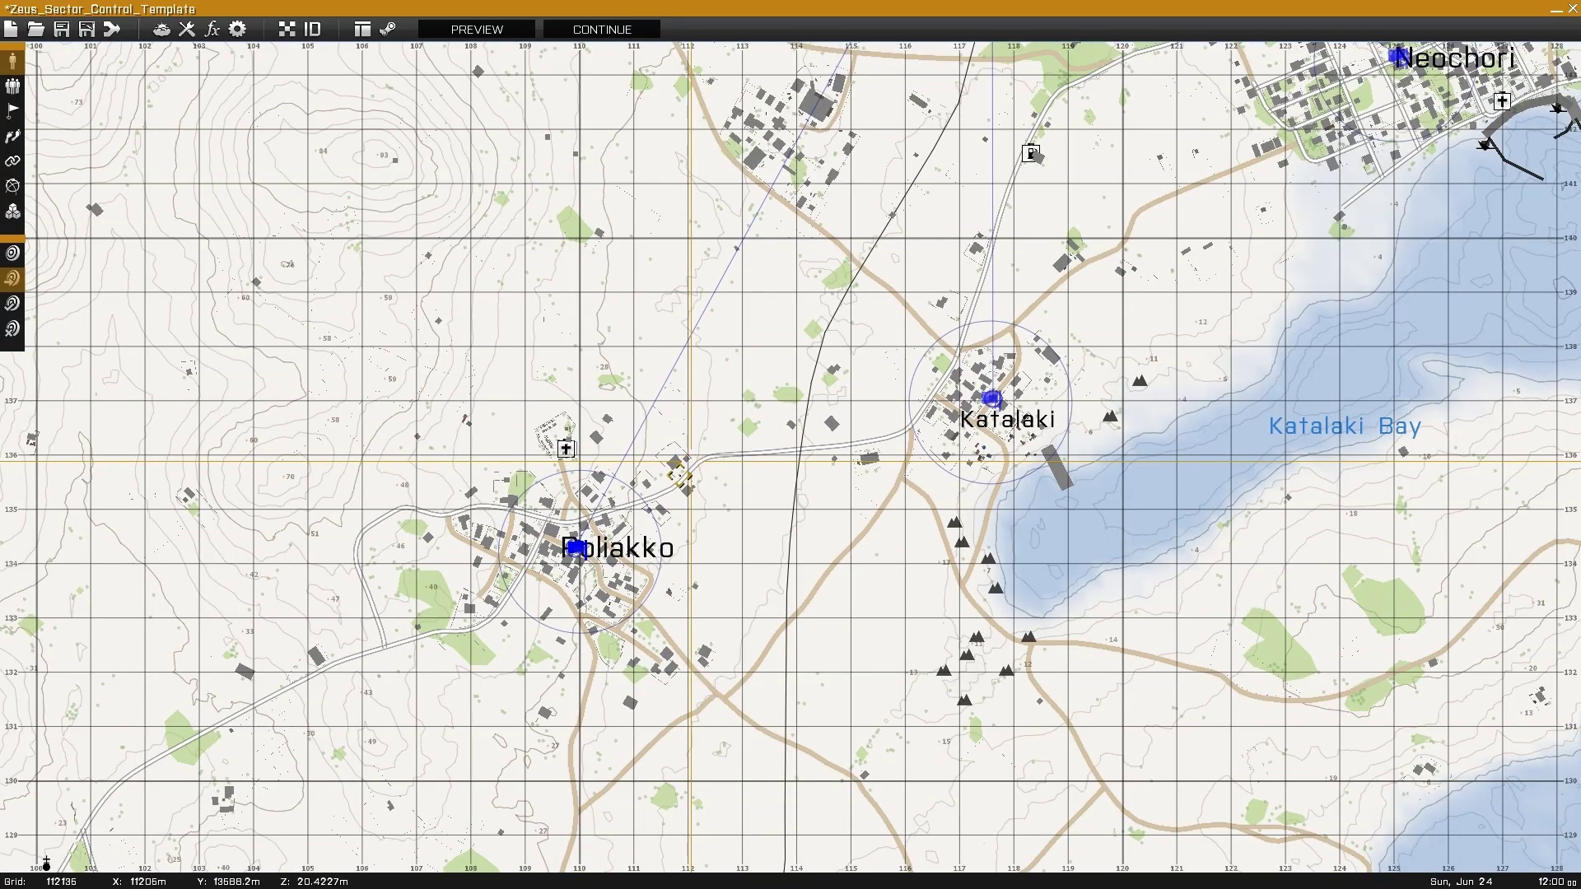
right_drag(678, 475, 781, 370)
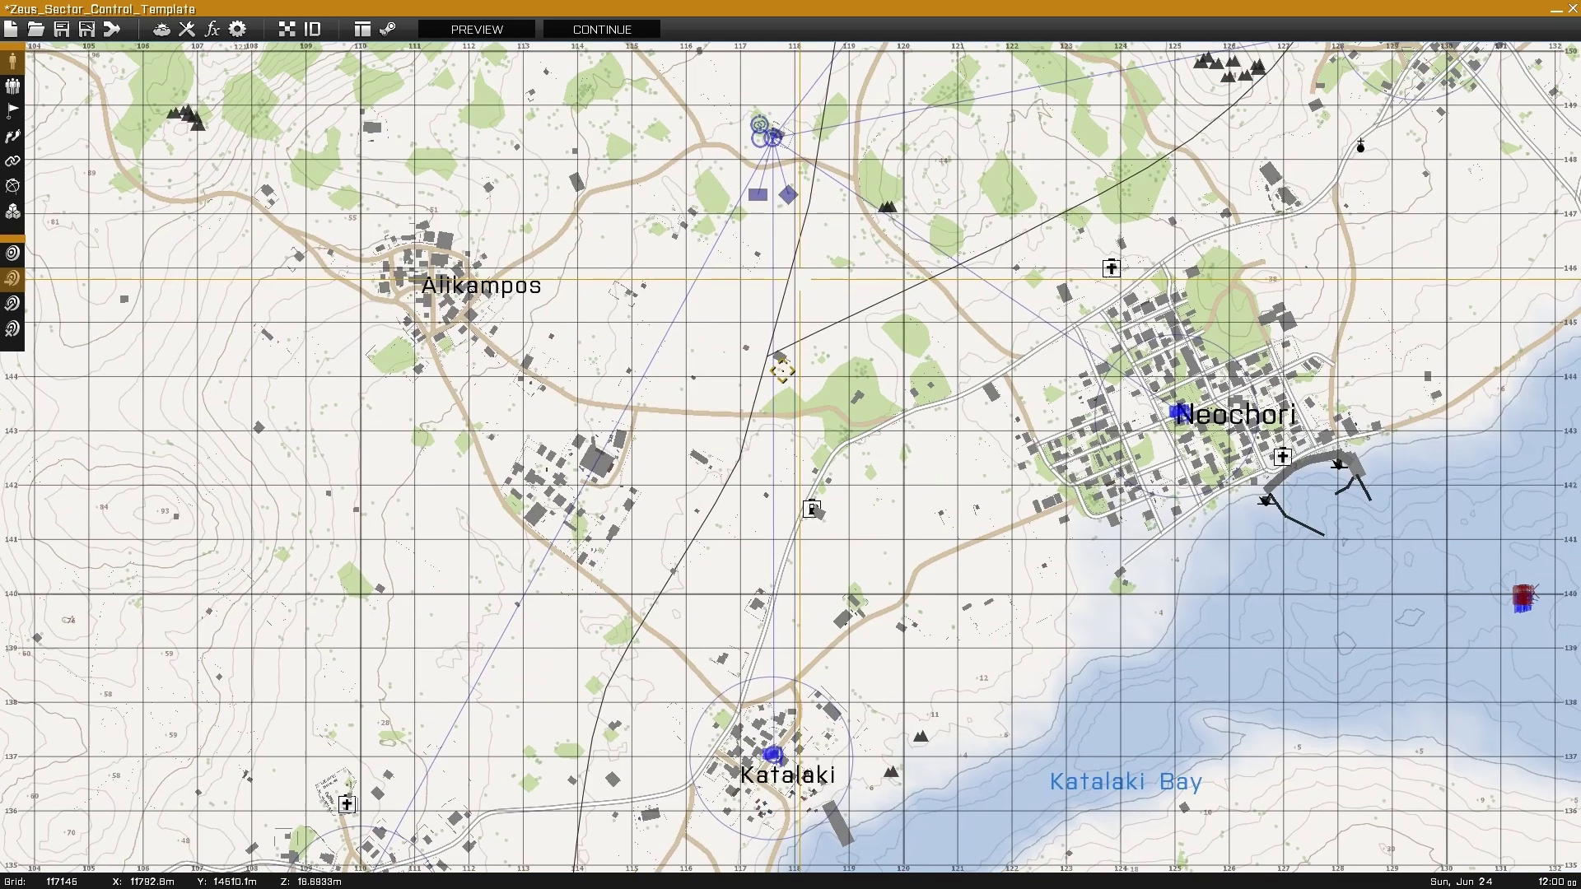
scroll(781, 371, down, 3)
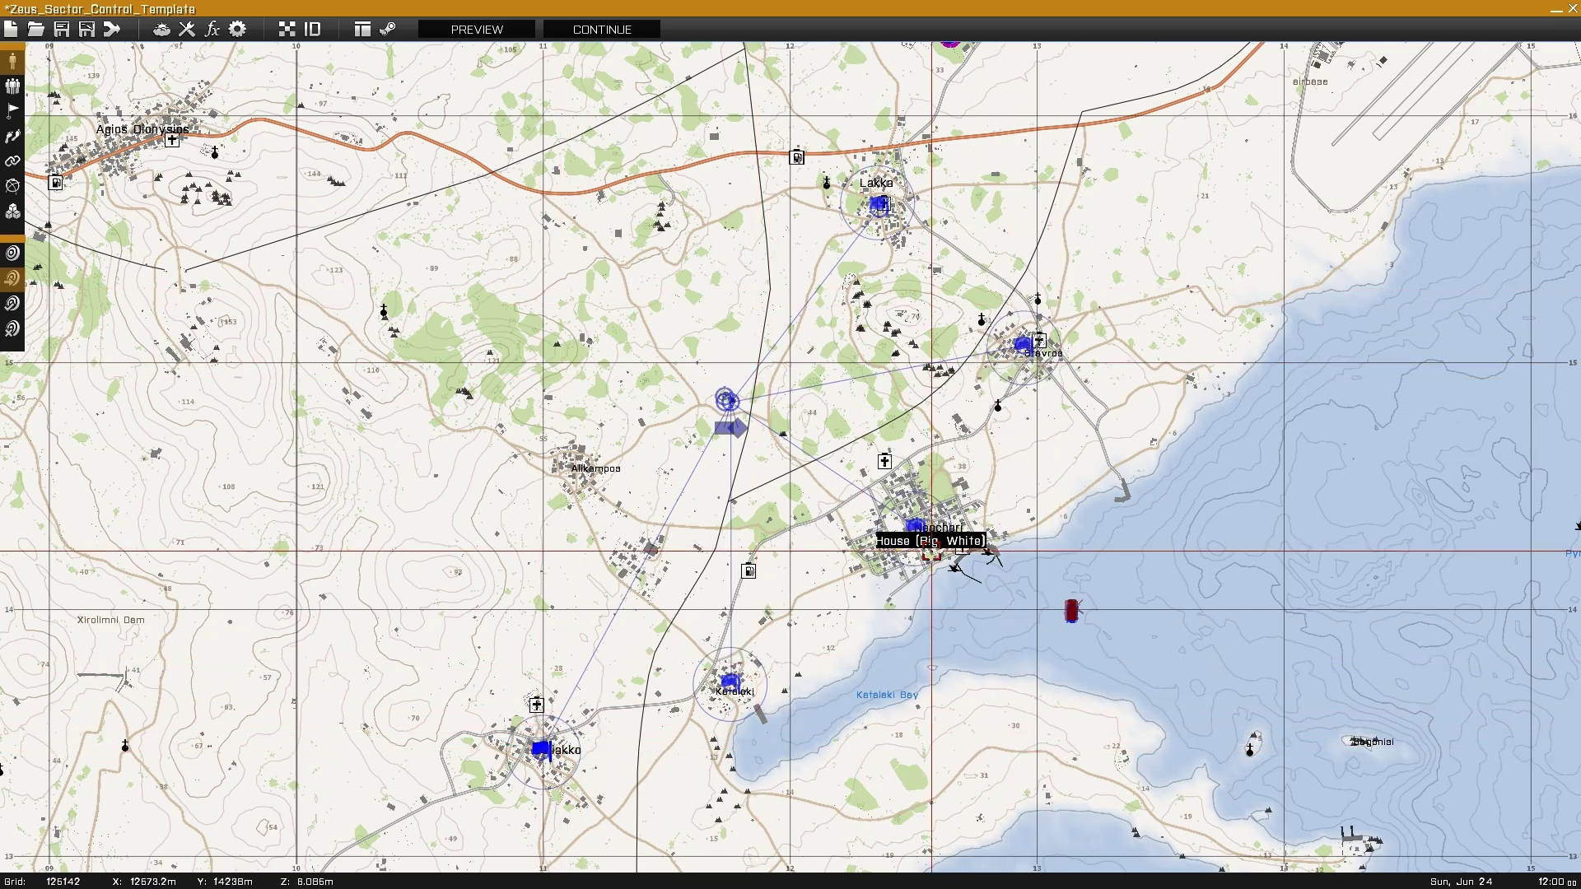
scroll(931, 551, up, 5)
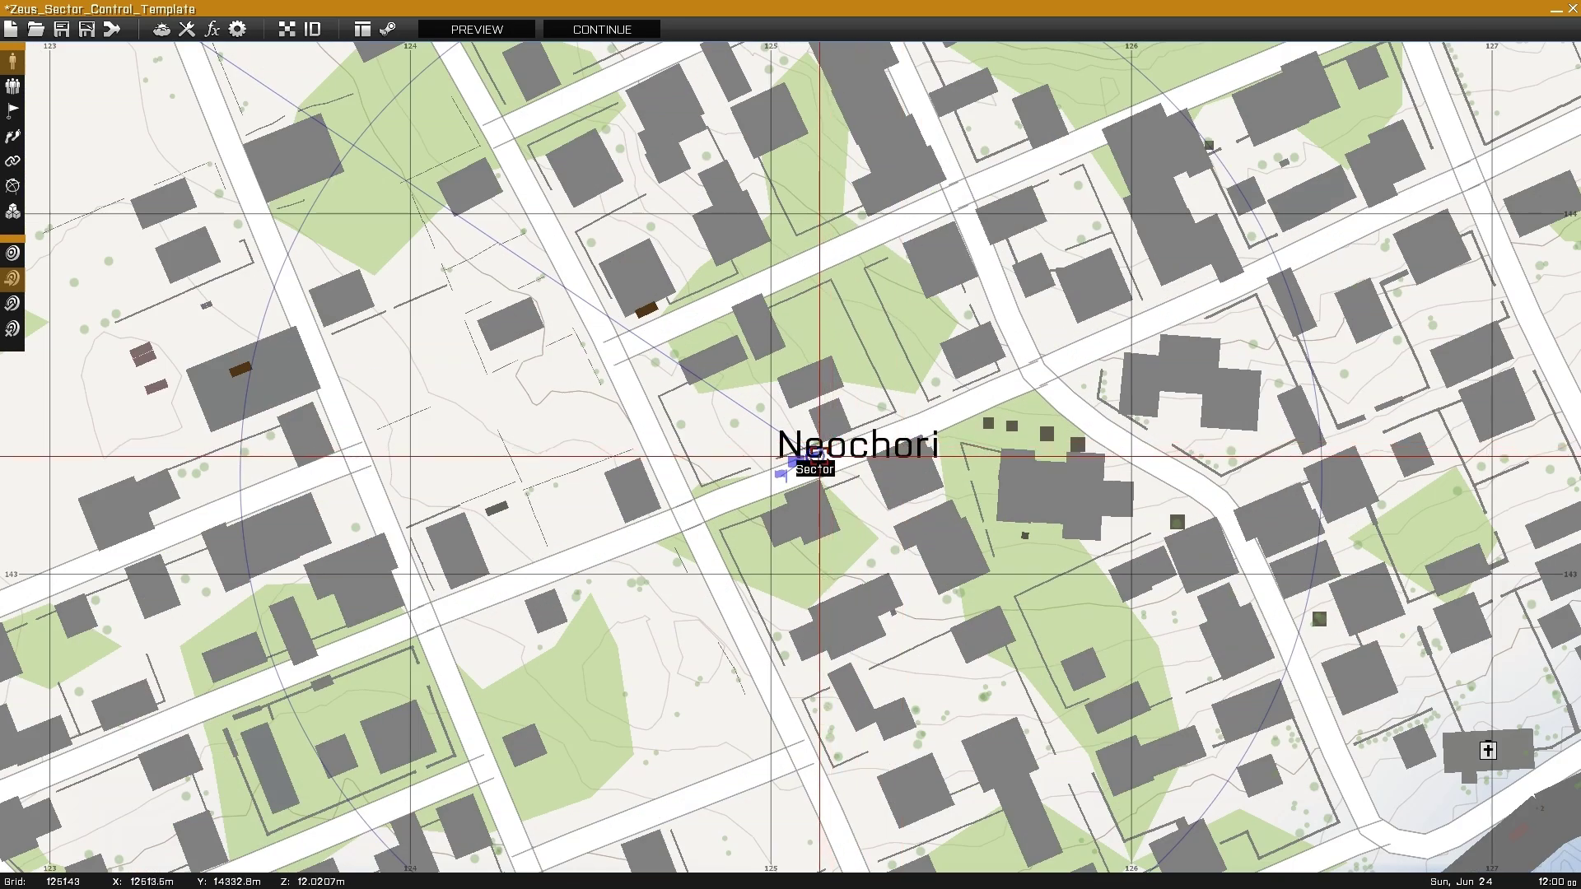
double_click(819, 455)
click(912, 529)
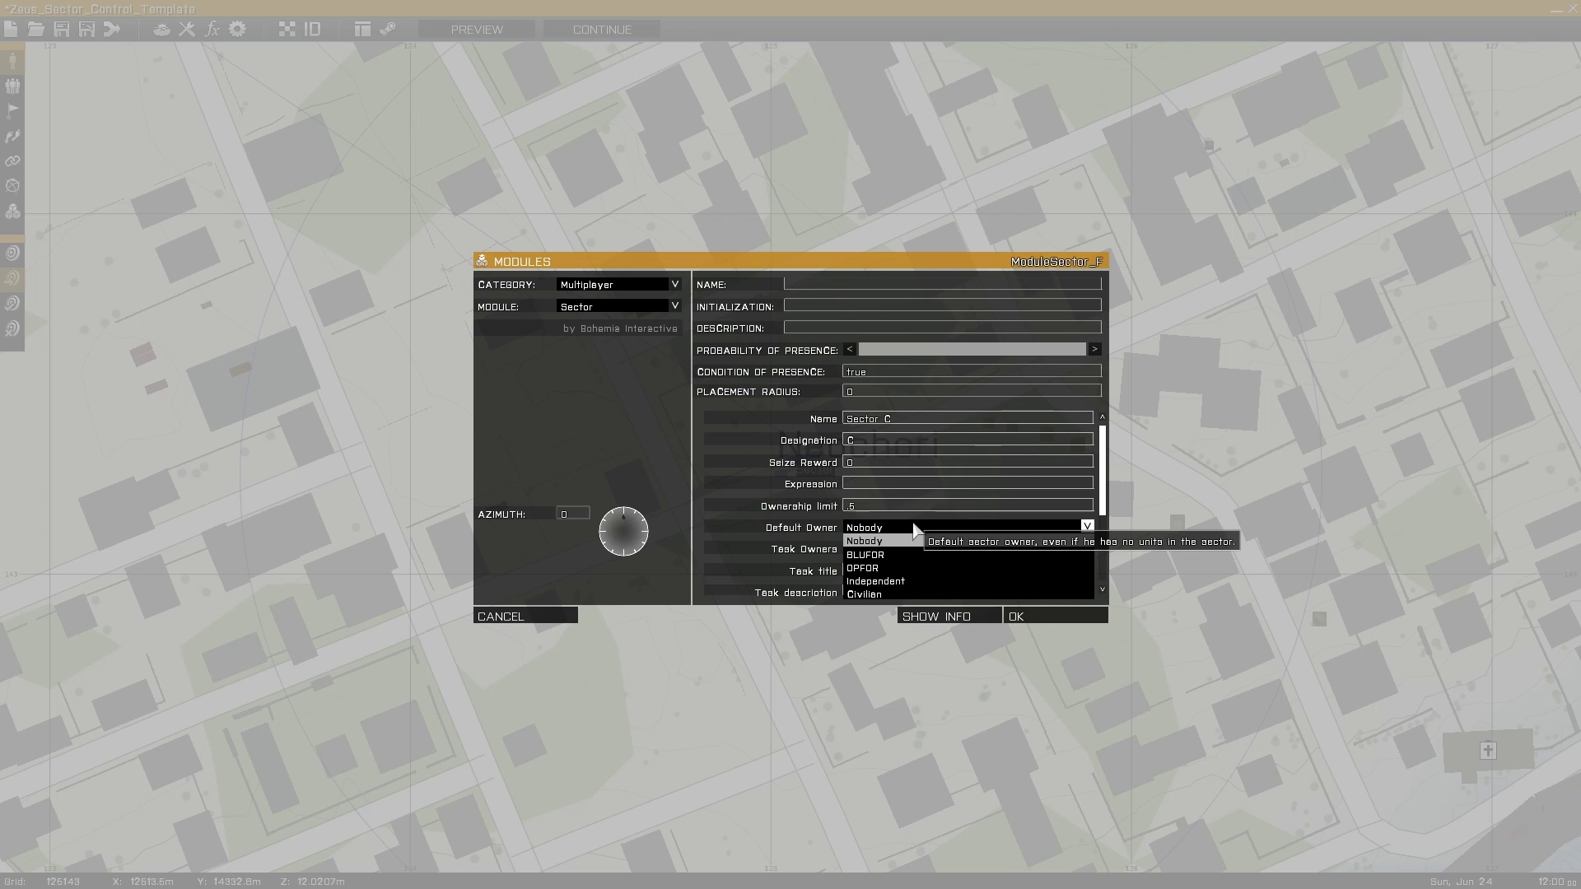
key(Escape)
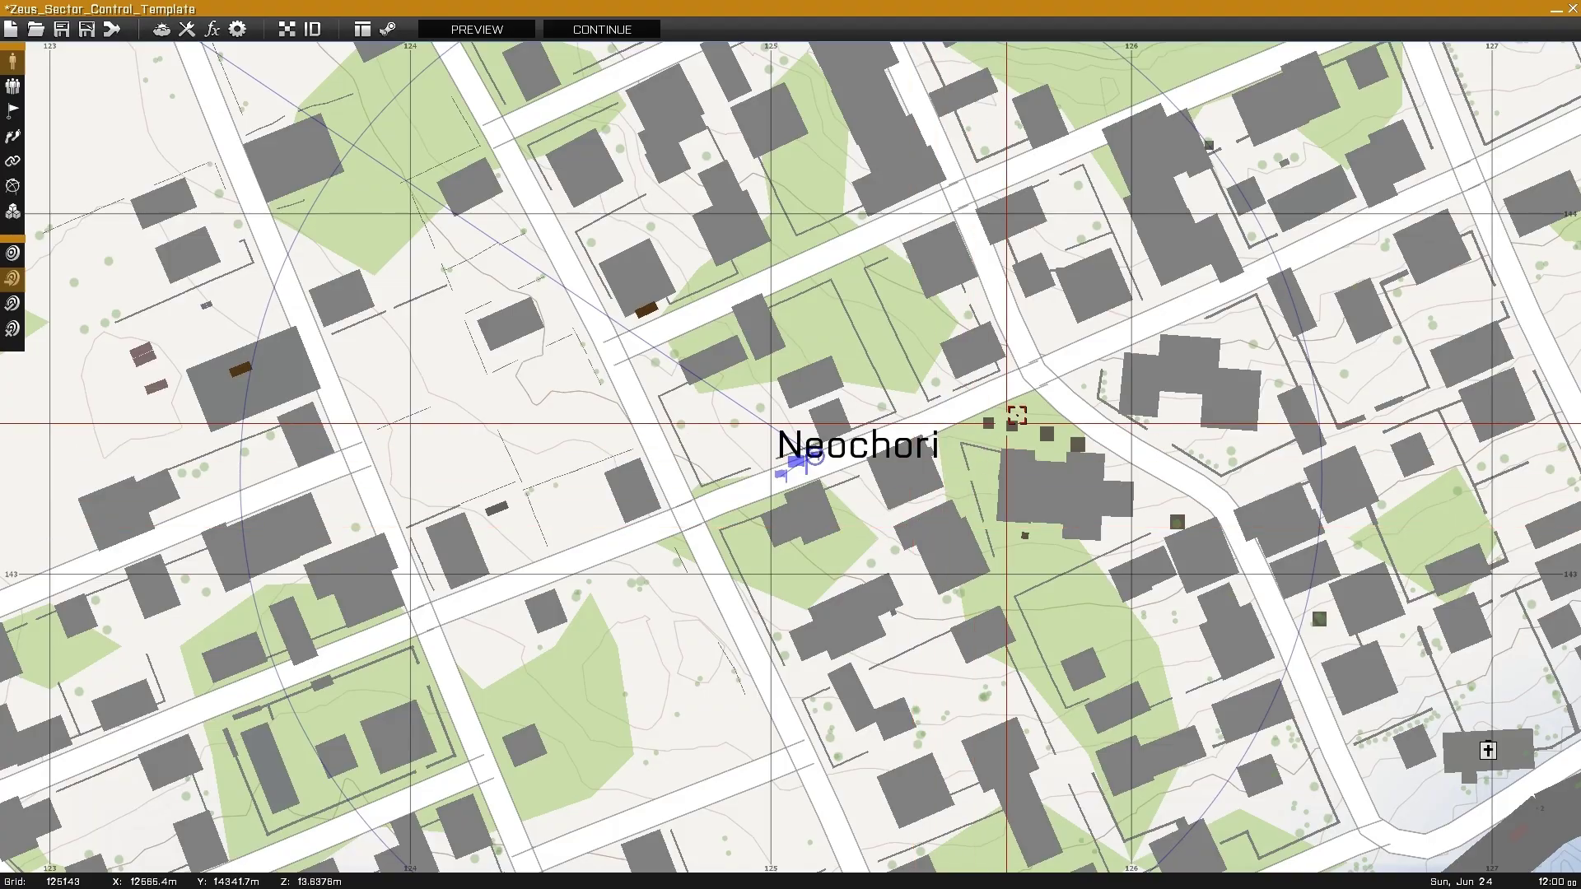
- Zoom out to show the whole chain of sectors across Stratis
scroll(1015, 401, down, 6)
scroll(1034, 367, down, 5)
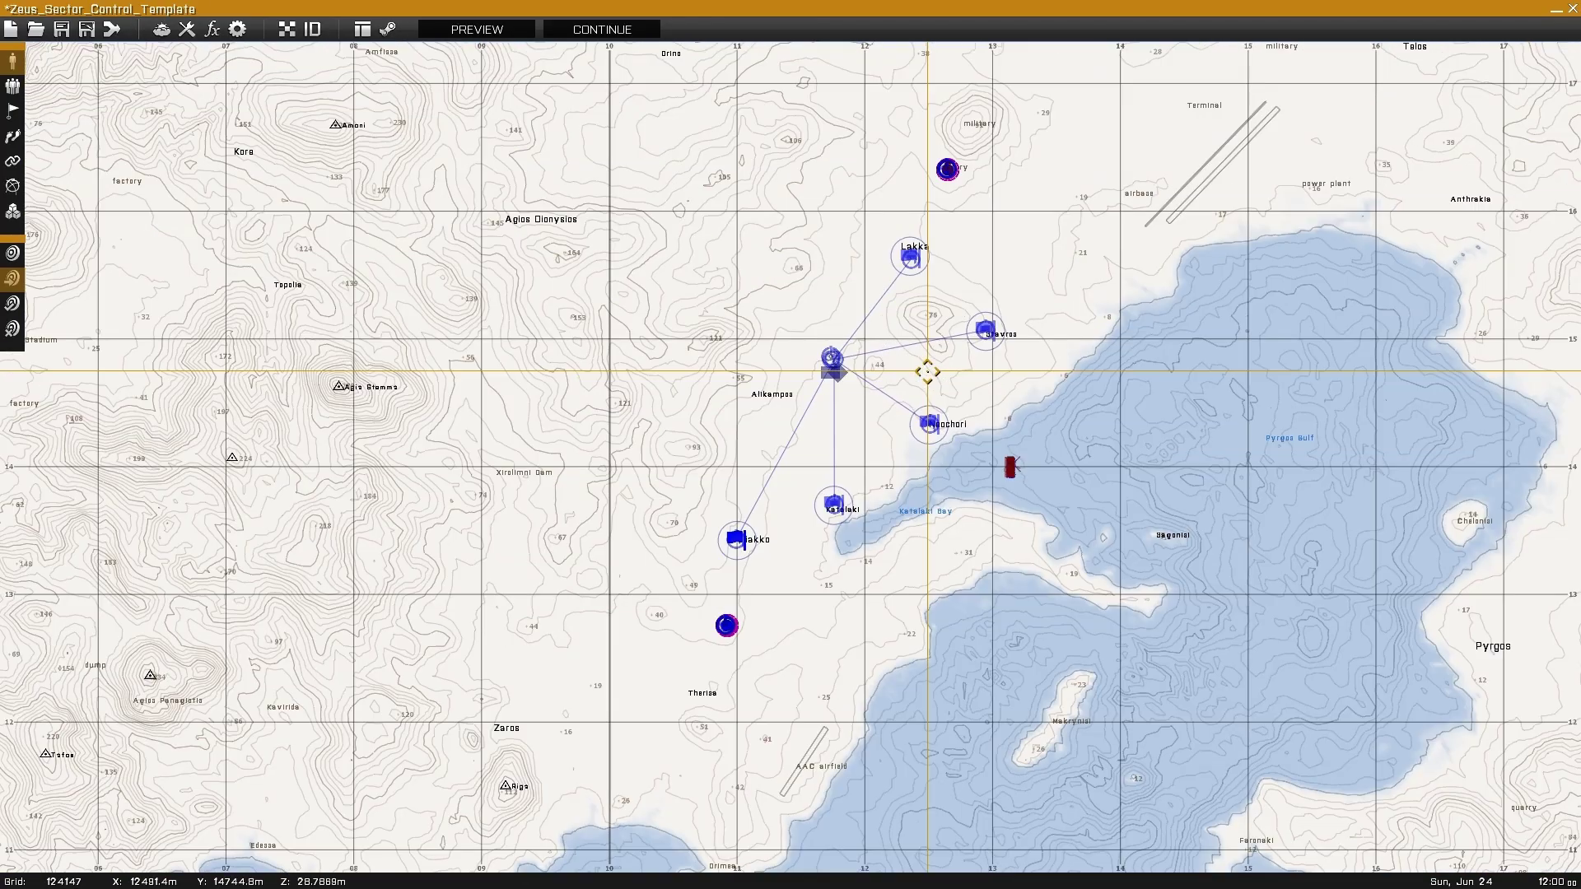
right_drag(929, 367, 844, 429)
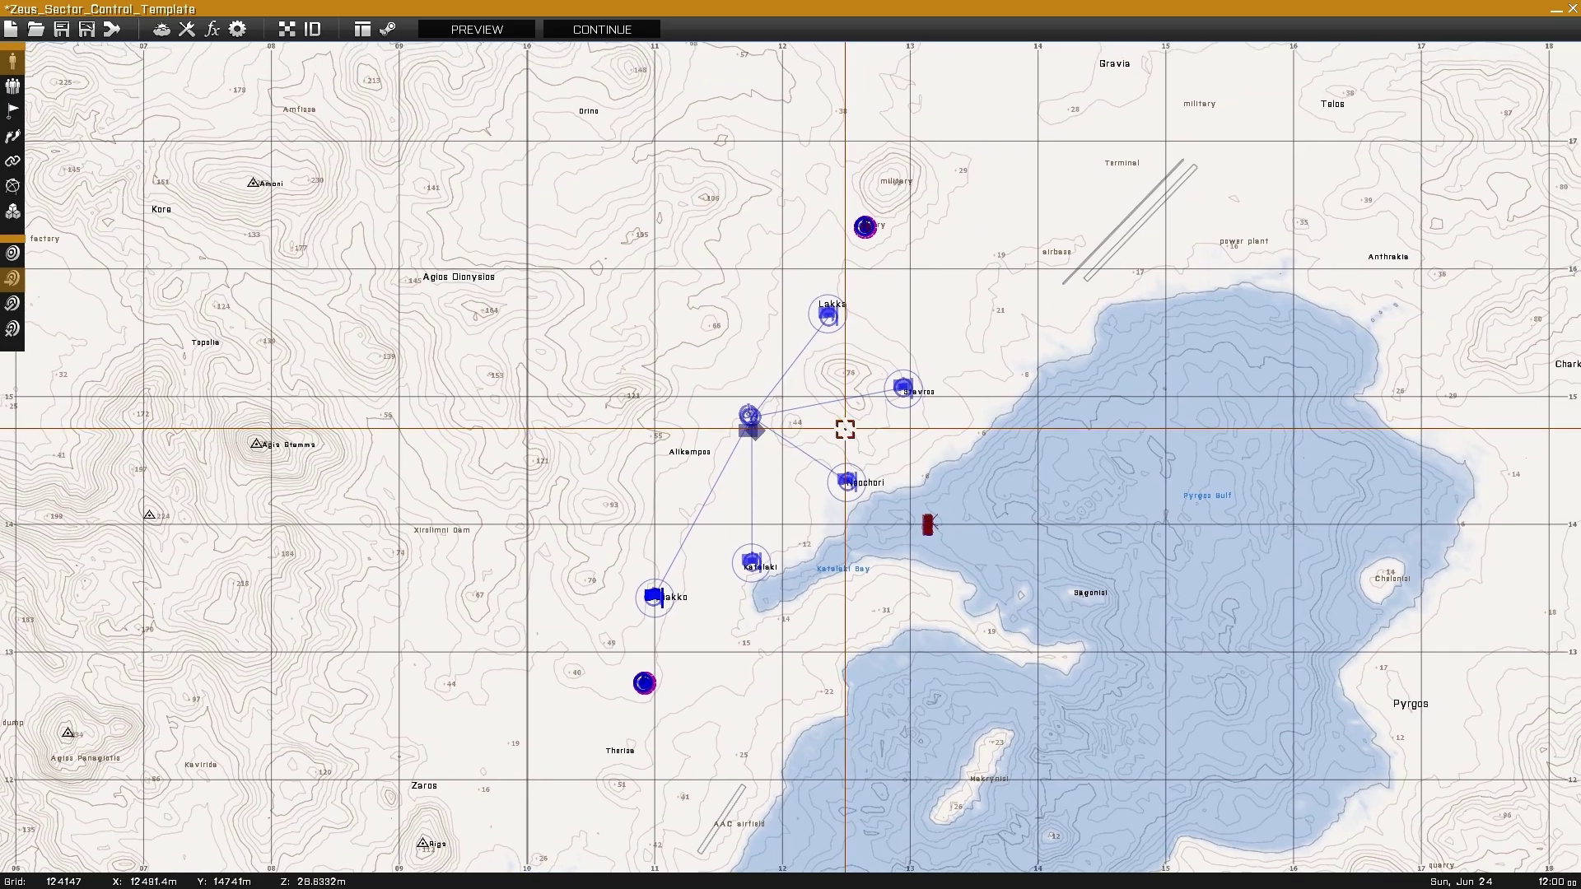
- Preview the mission, read the Sector Control briefing map, then enter Zeus
key(ctrl+p)
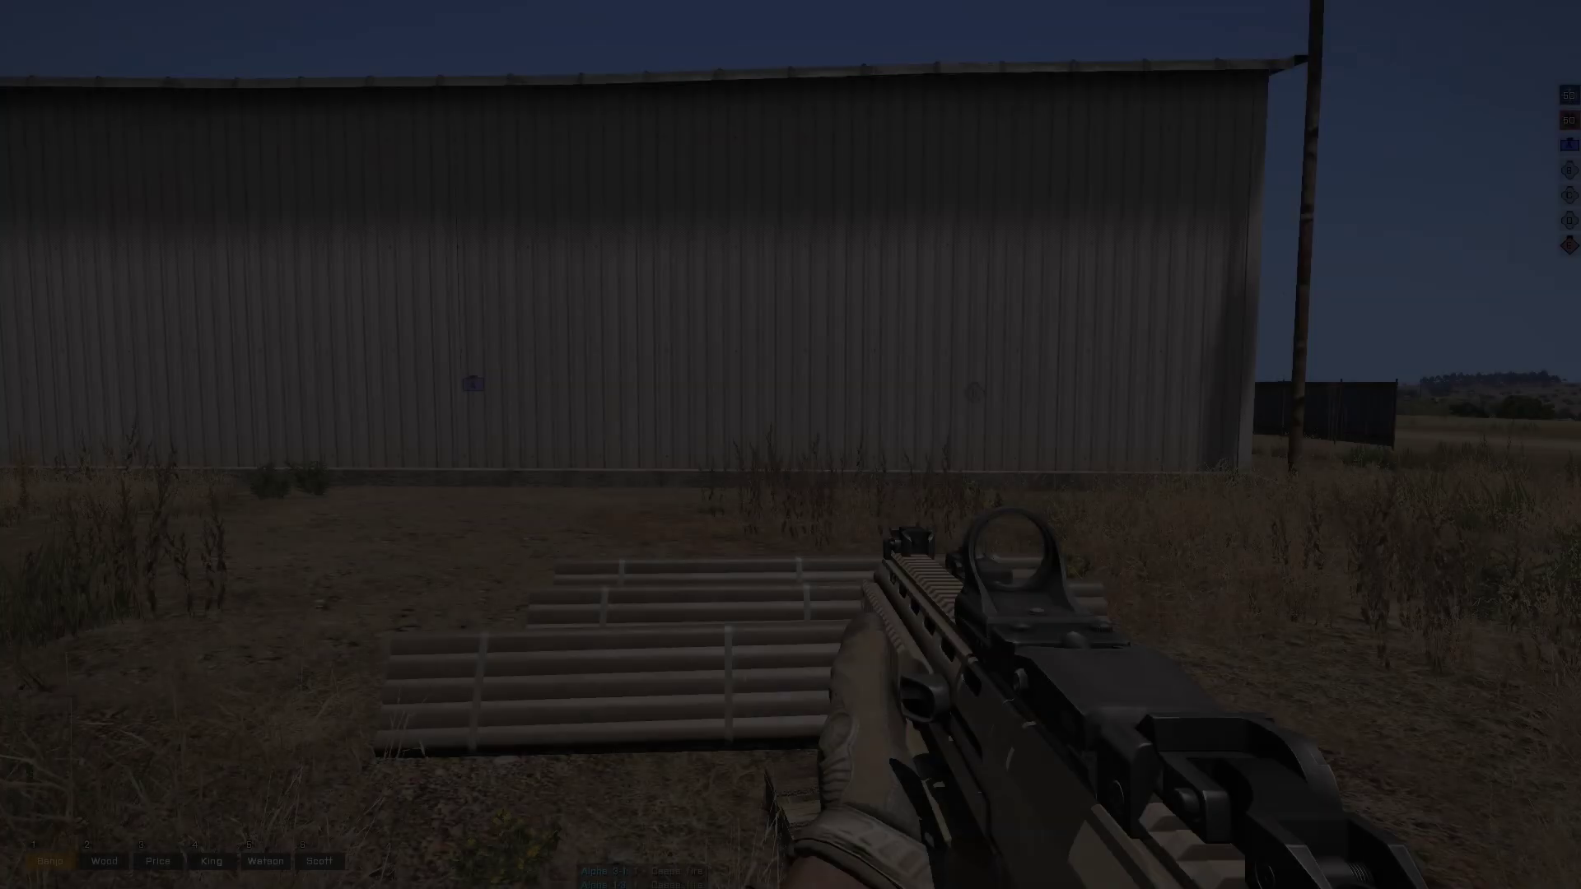
key(m)
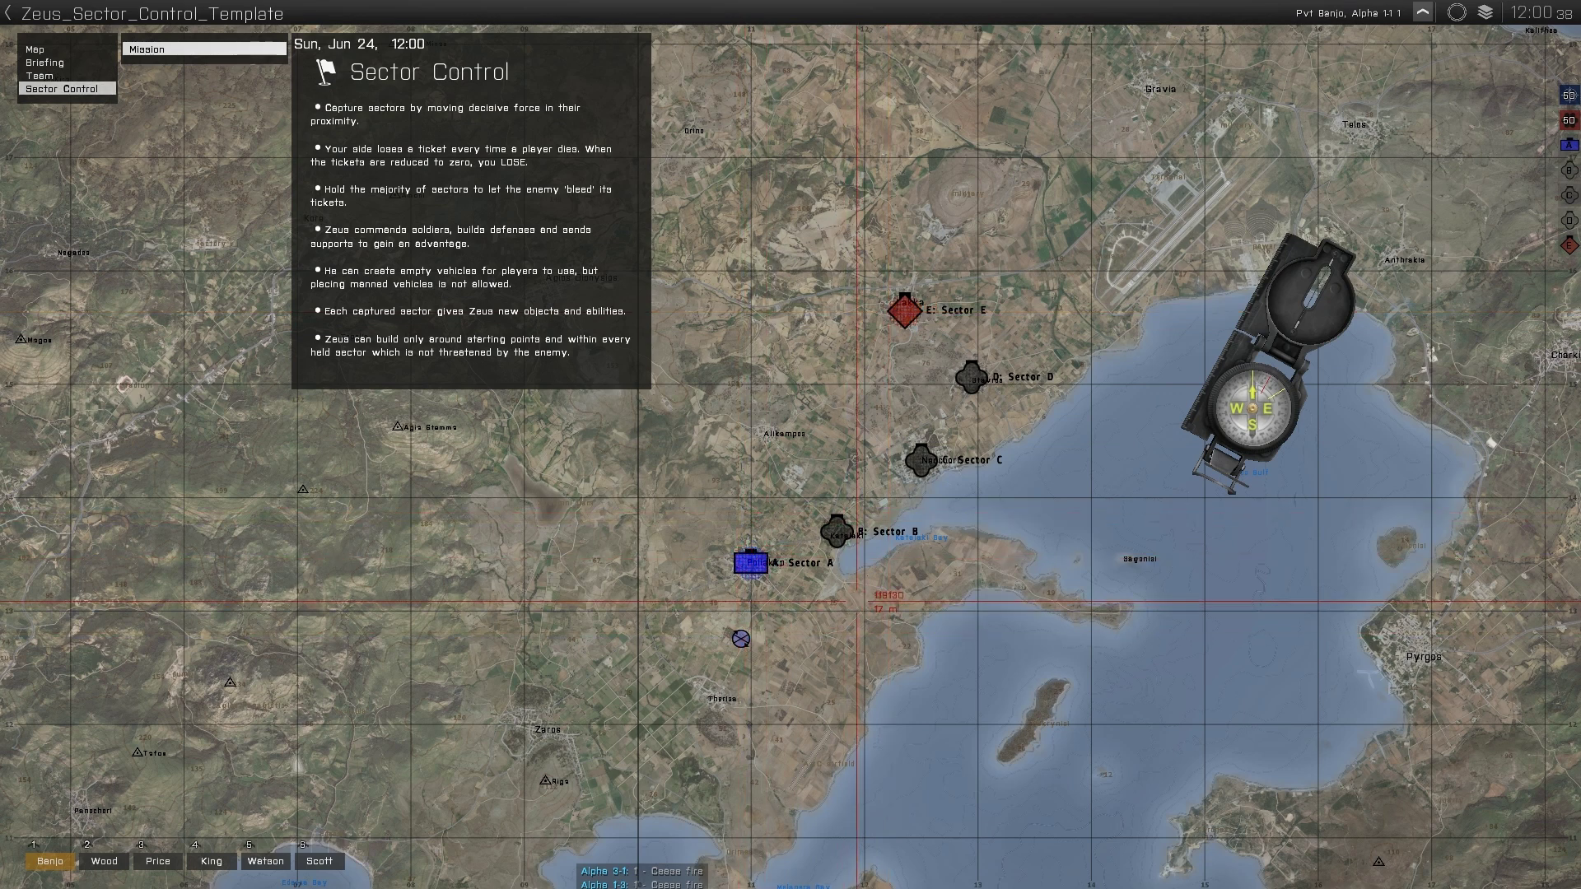
key(y)
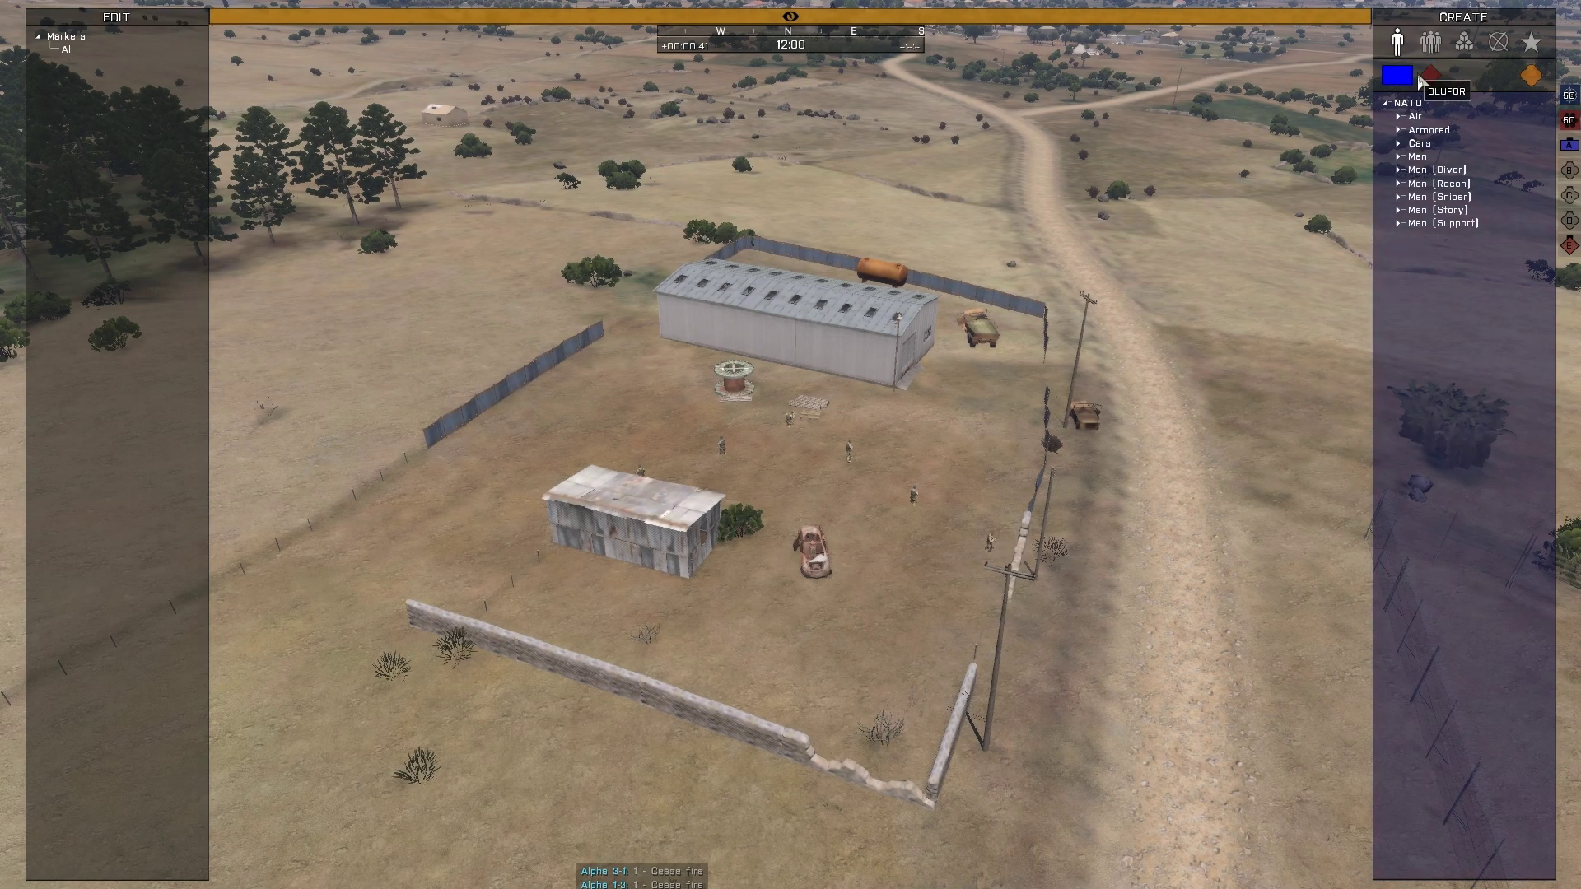
- Place a NATO AMV-7 Marshall beside the compound's western fence
click(1397, 131)
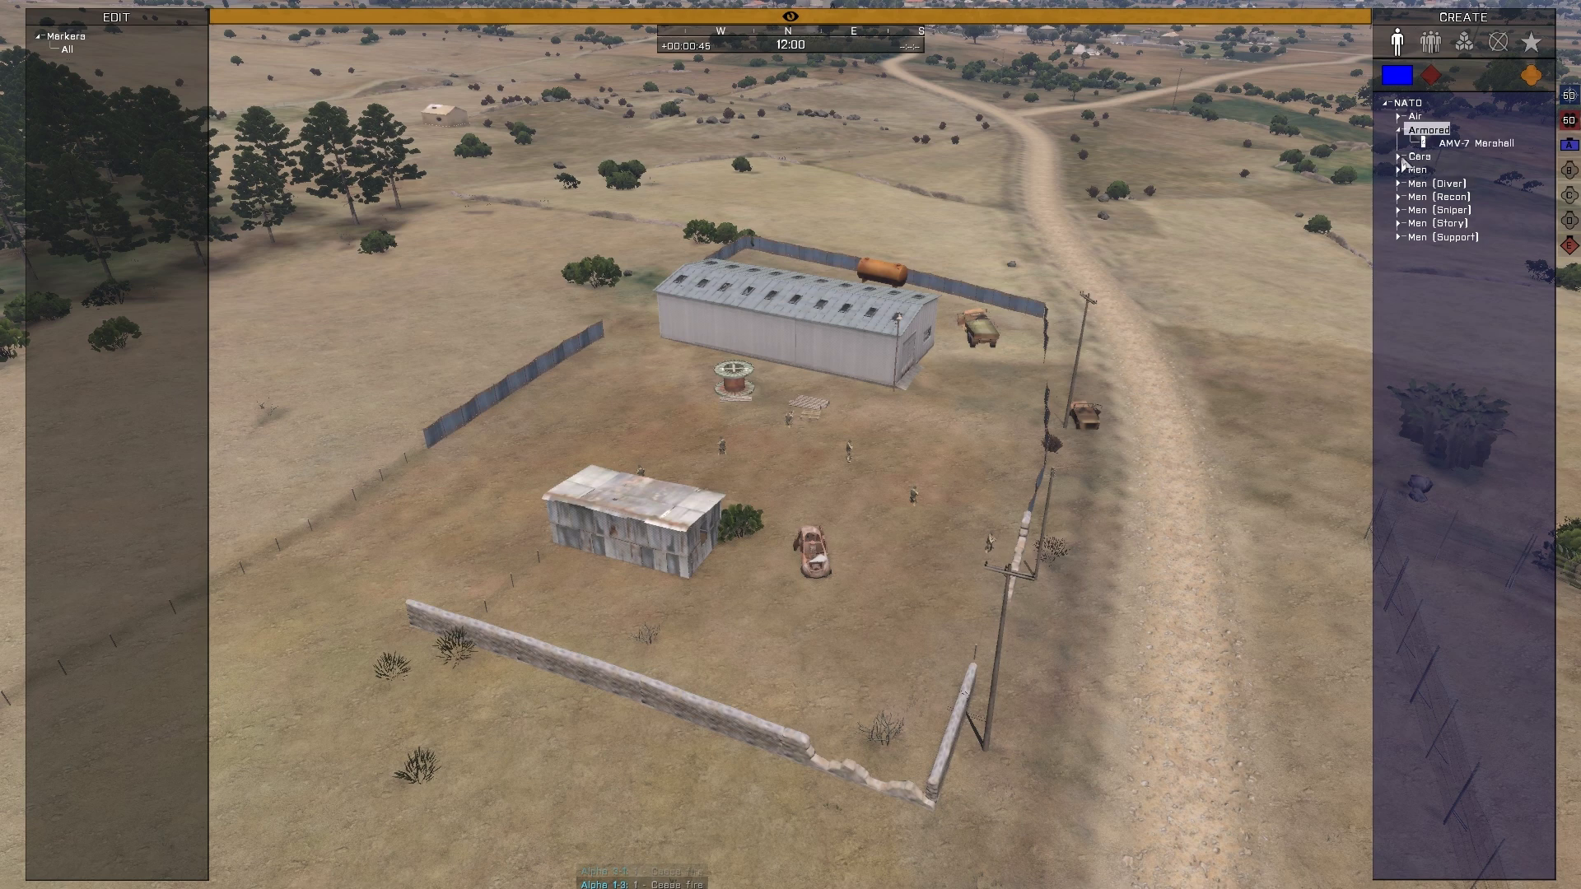
click(1474, 143)
click(407, 527)
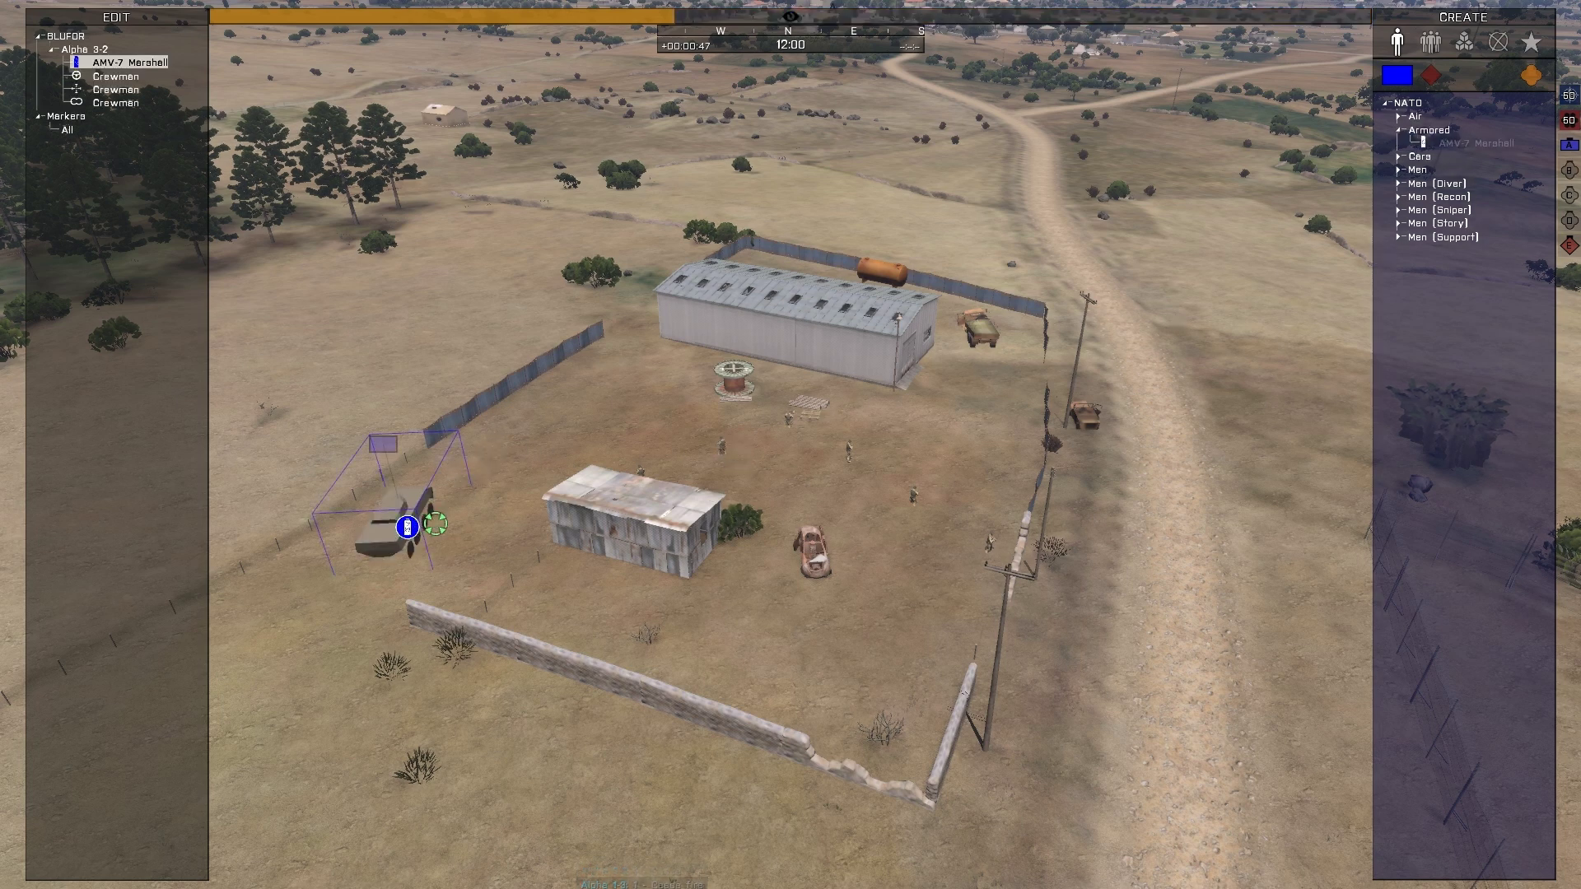
click(1399, 170)
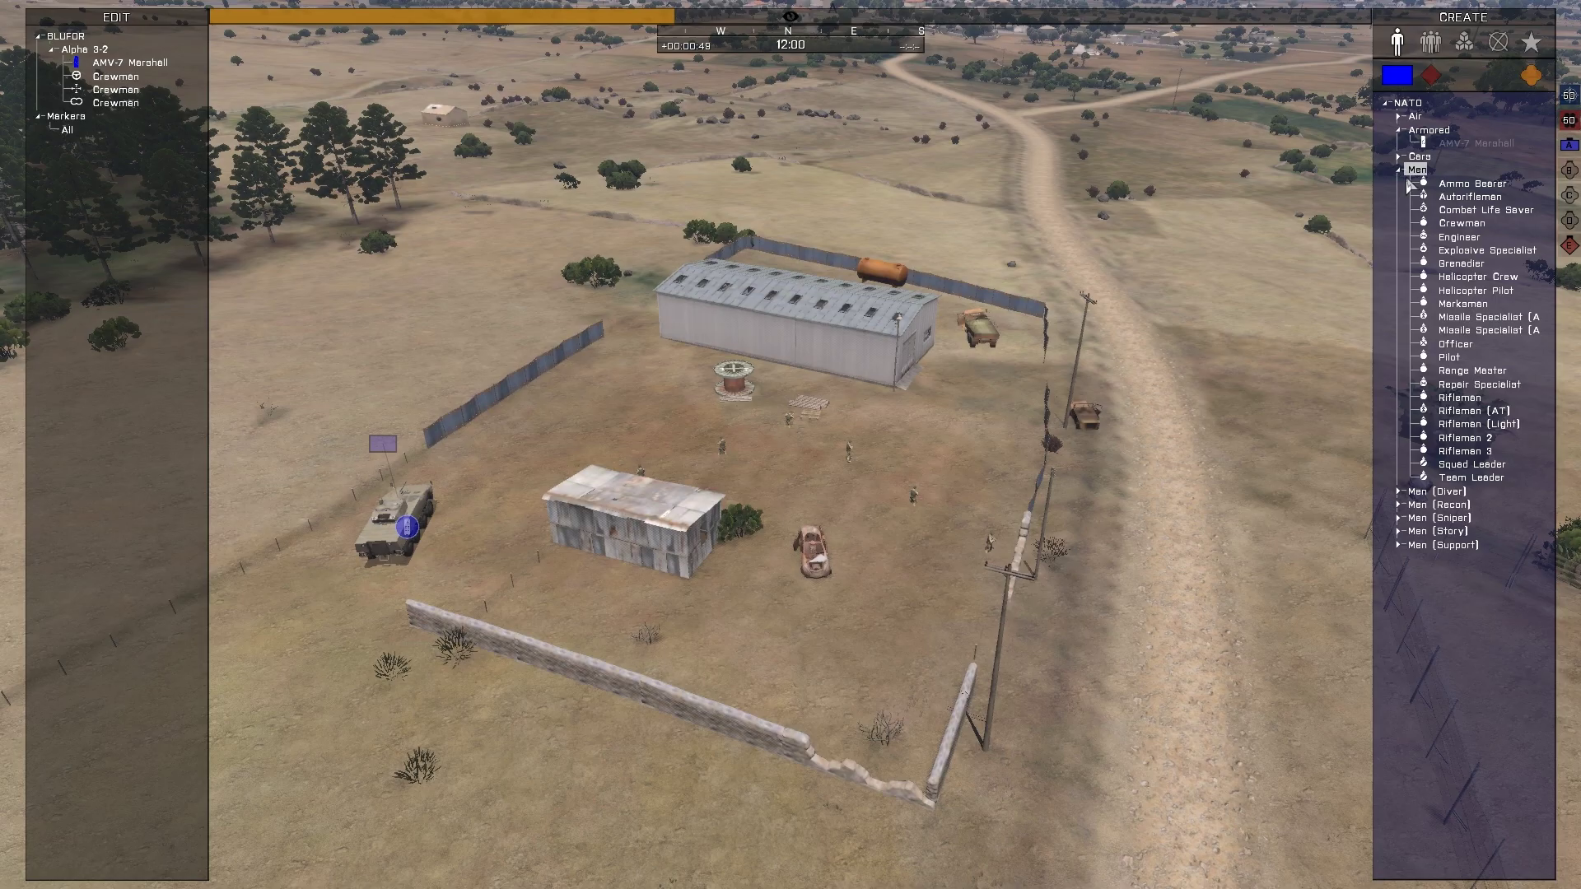